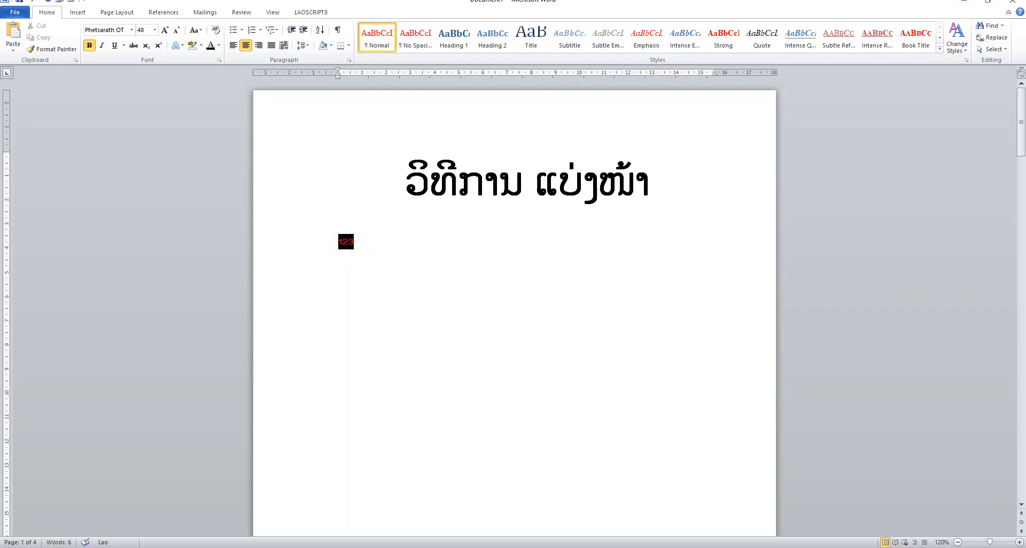
- Add "ເຈ້ຍ ເນາະ" to the end of the large centered heading on the first page
text(ເຈ້ຍ)
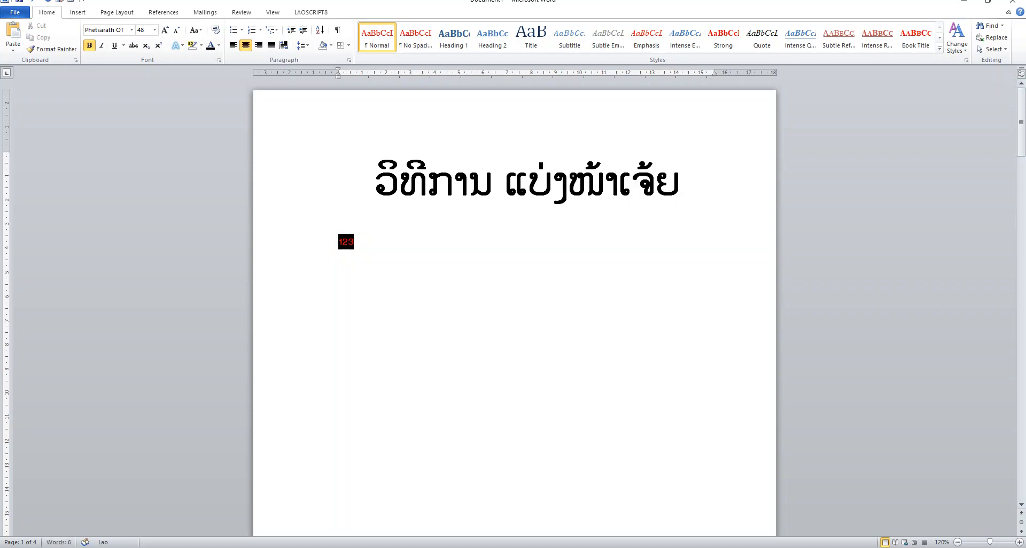
text( ເນາະ)
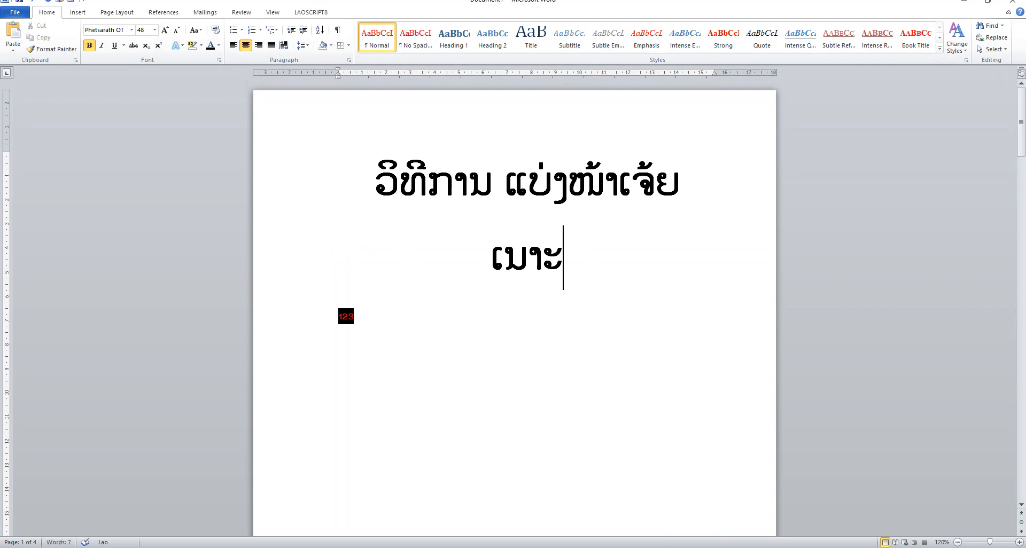
- Delete the entire heading text at the top of the first page, leaving the line empty
key(BackSpace)
key(BackSpace)
key(BackSpace)
key(BackSpace)
key(BackSpace)
key(BackSpace)
key(BackSpace)
key(BackSpace)
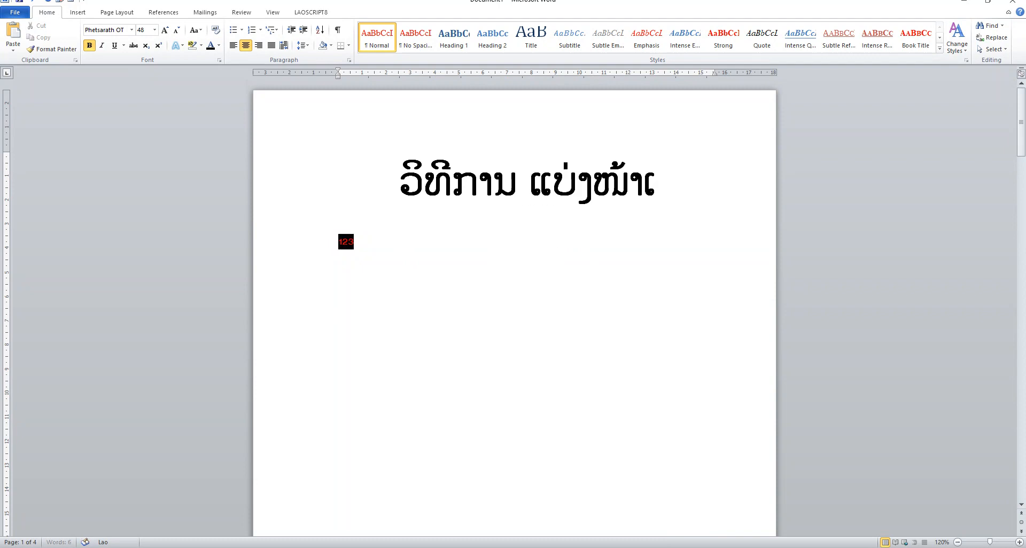
key(BackSpace)
key(BackSpace)
key(BackSpace)
key(BackSpace)
key(BackSpace)
key(BackSpace)
key(BackSpace)
key(BackSpace)
key(BackSpace)
key(BackSpace)
key(BackSpace)
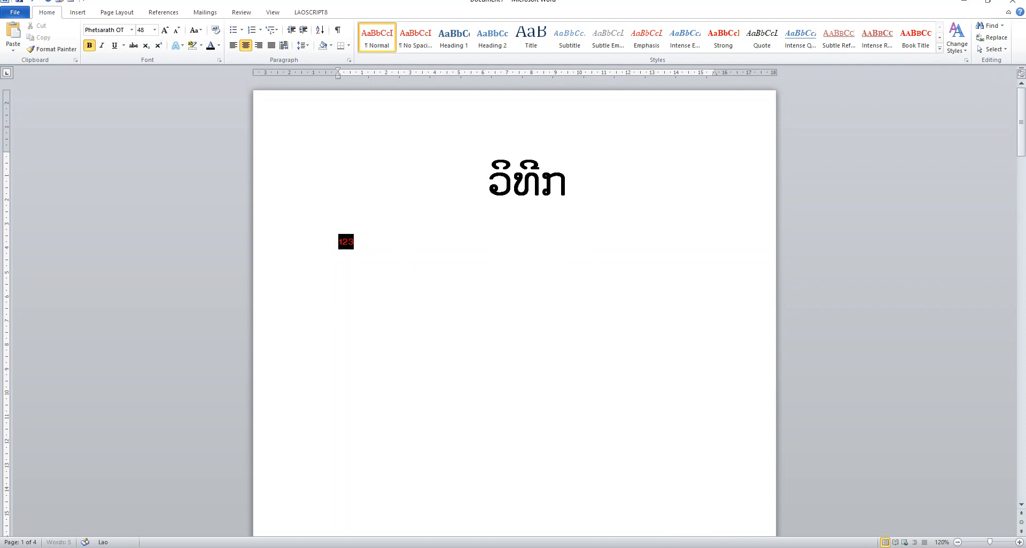
key(BackSpace)
key(BackSpace)
key(BackSpace)
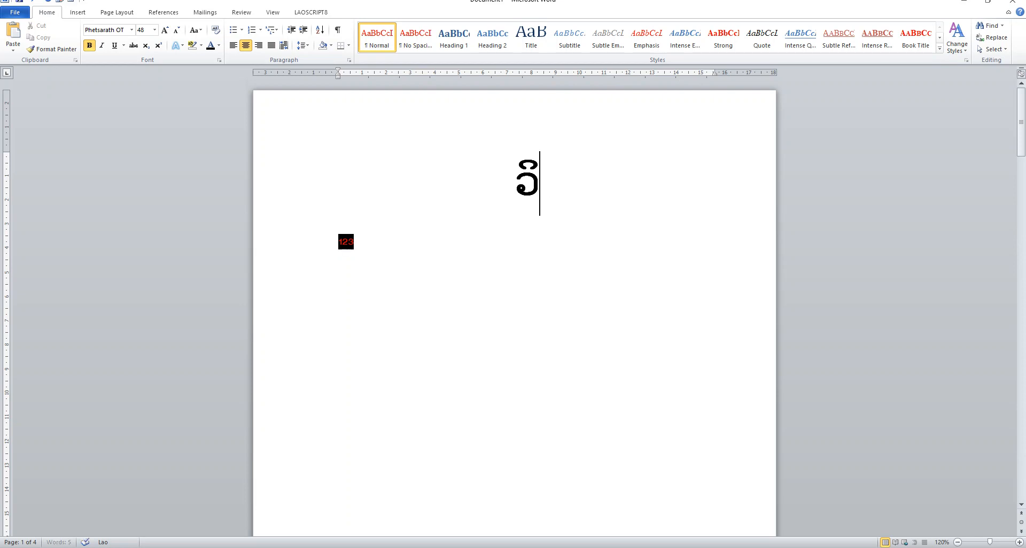
key(BackSpace)
key(BackSpace)
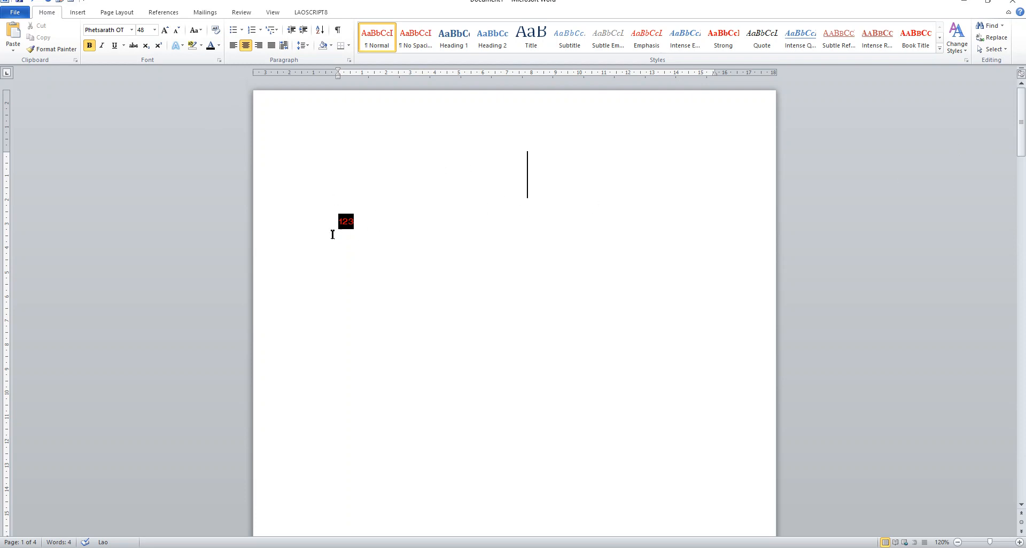
drag(1020, 123, 1021, 398)
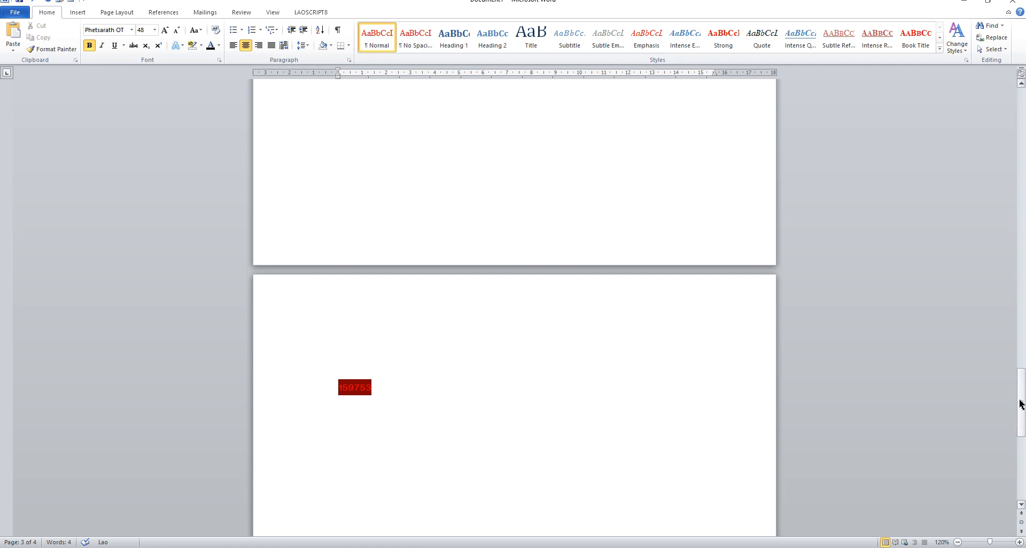
drag(1022, 409, 1017, 102)
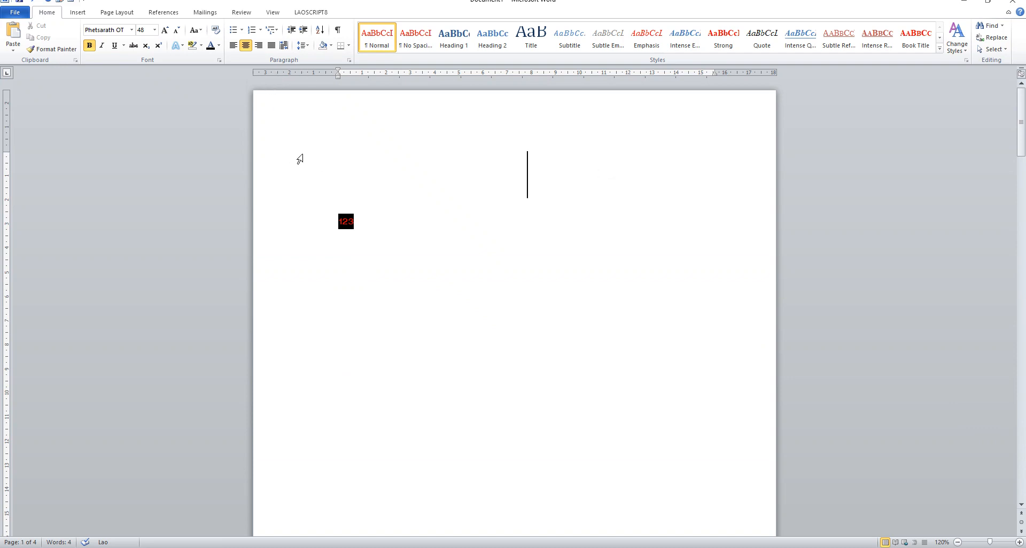
- Insert a Next Page section break at the end of the first page's content
click(118, 12)
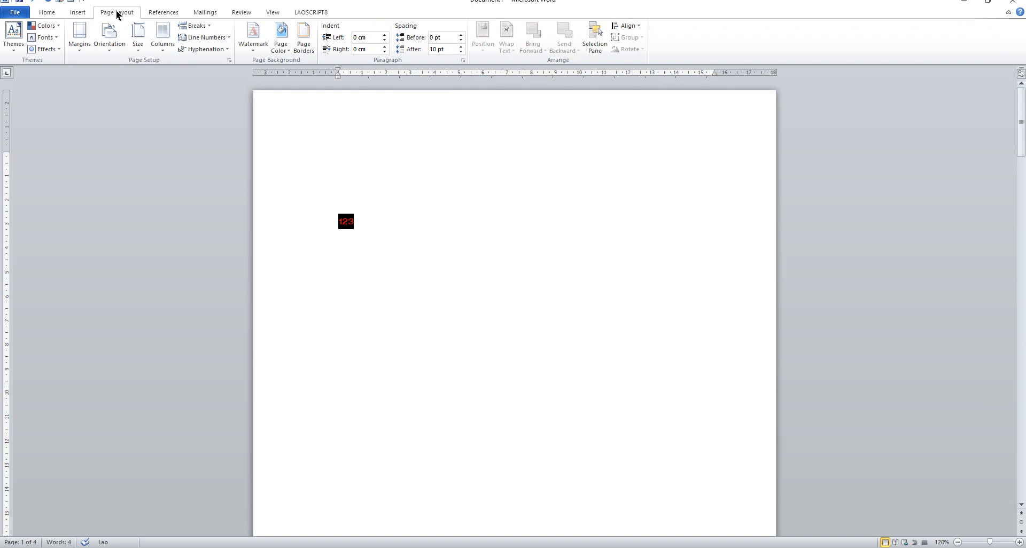
click(209, 27)
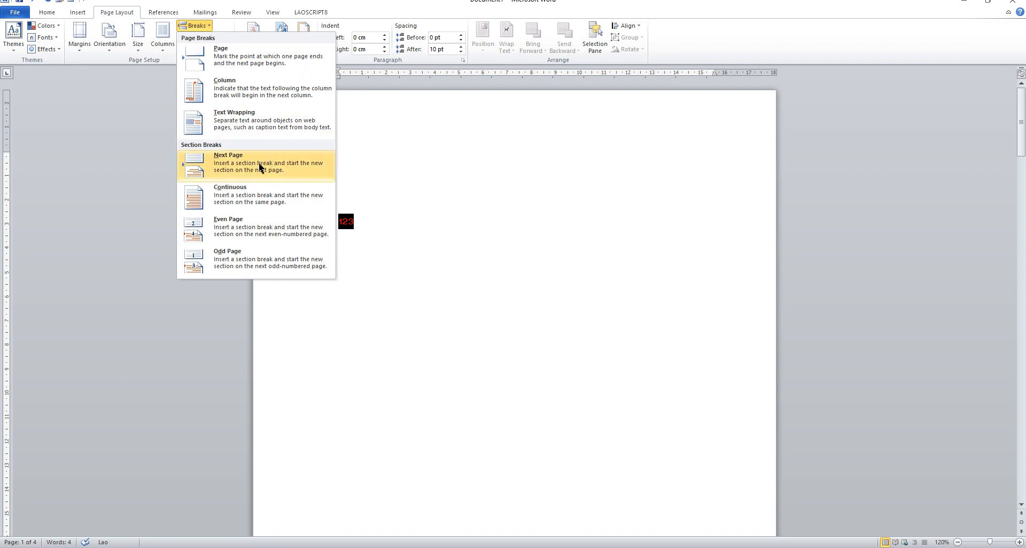
click(512, 179)
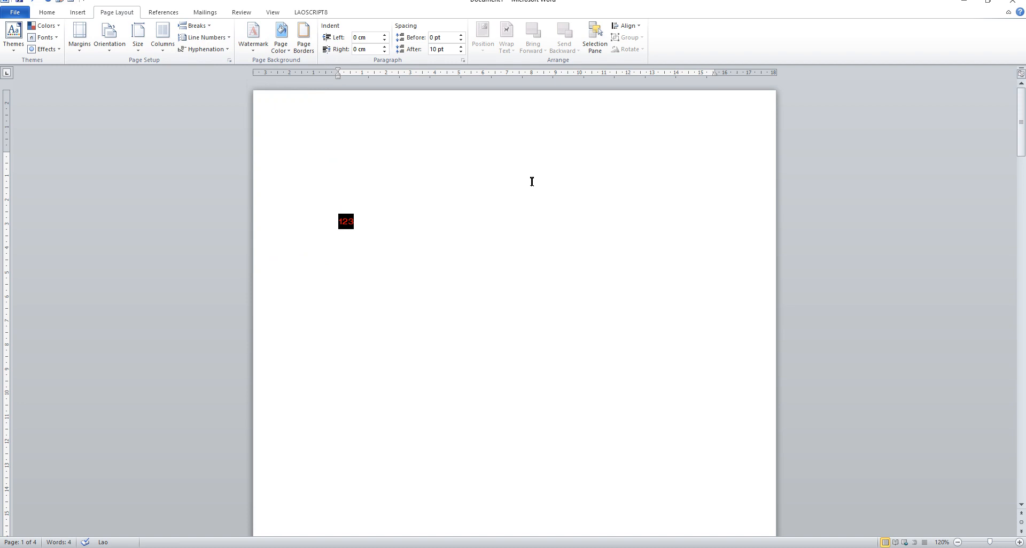
drag(1023, 145, 1023, 198)
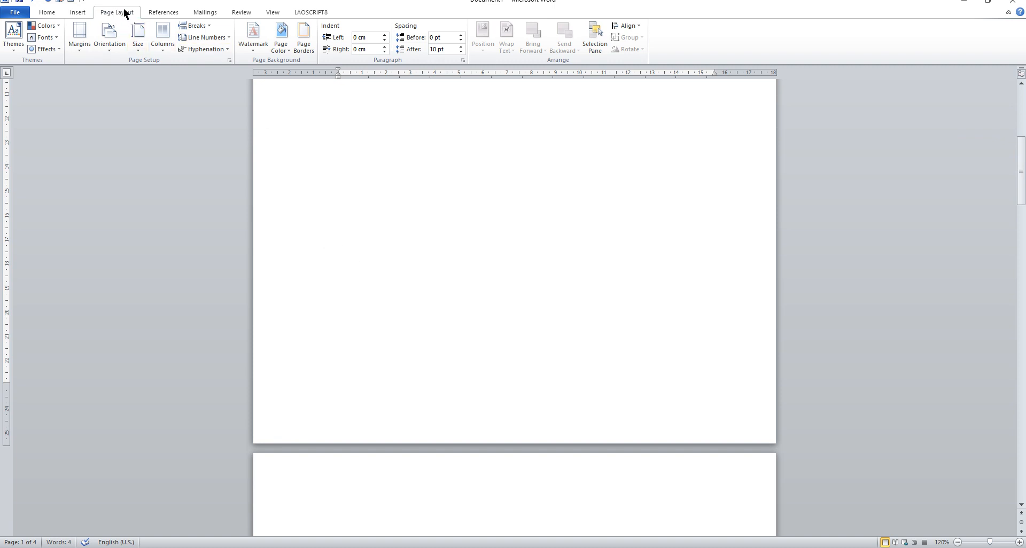
click(208, 30)
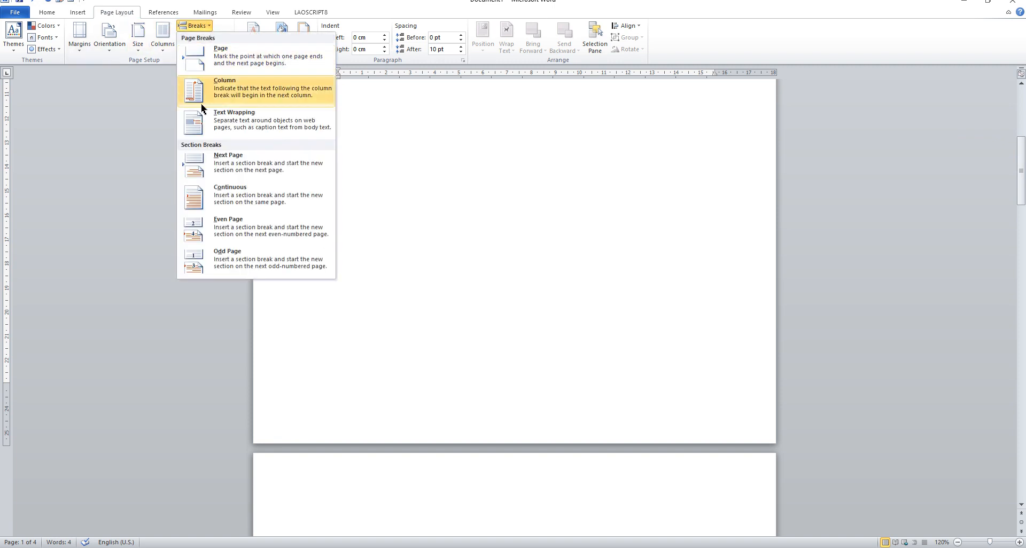
click(230, 163)
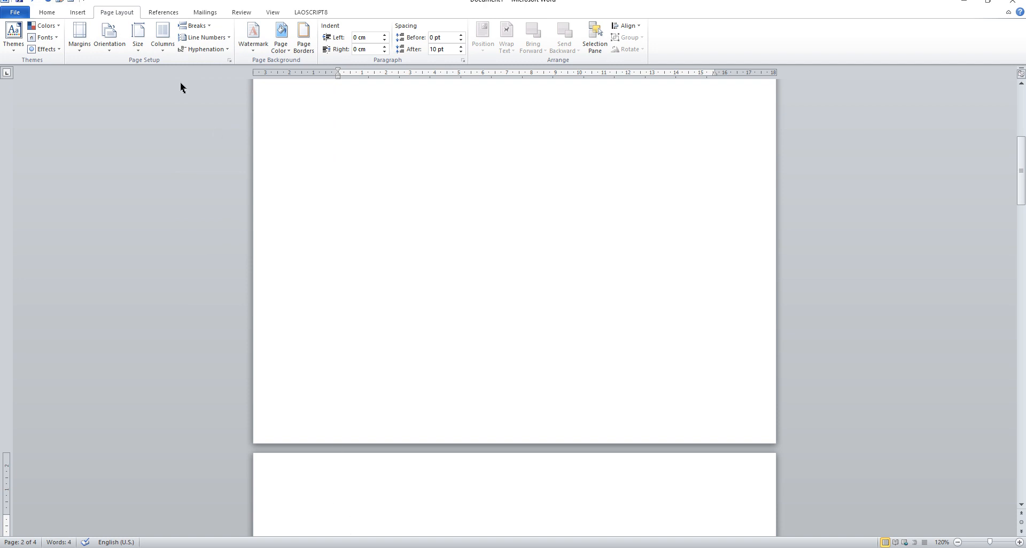
- Test the section break by switching the second section to Landscape orientation and back to Portrait
drag(1019, 170, 1020, 184)
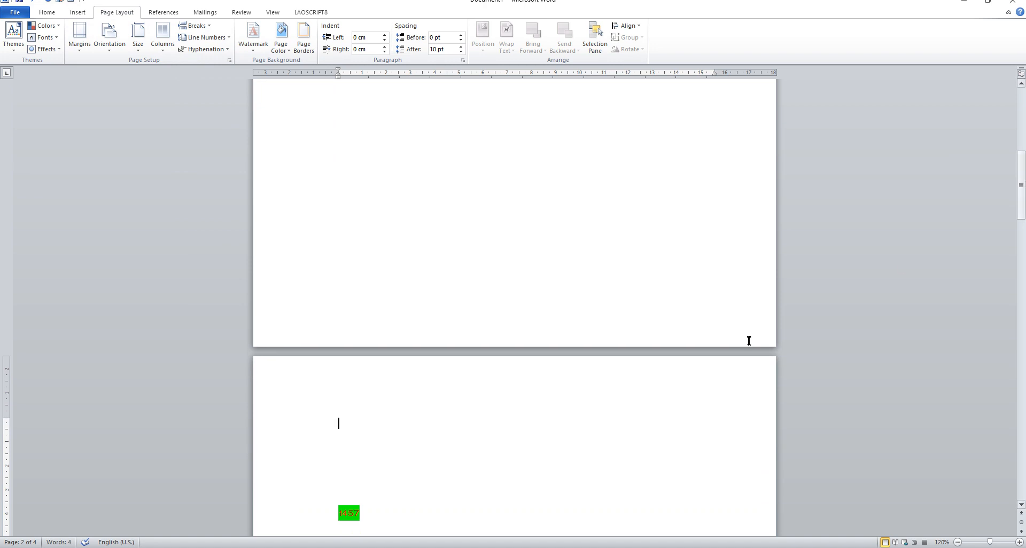
click(118, 38)
click(125, 93)
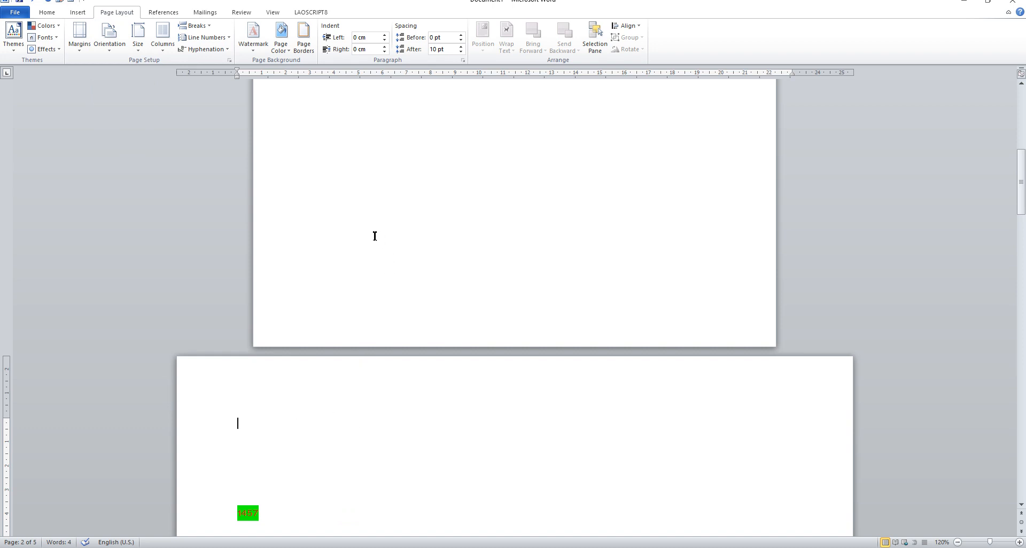
click(110, 41)
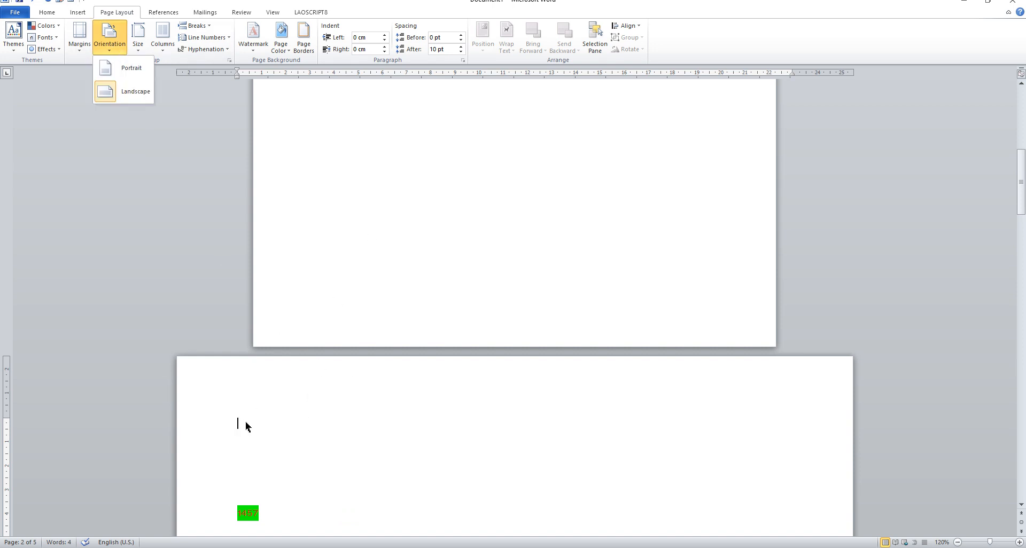
click(130, 69)
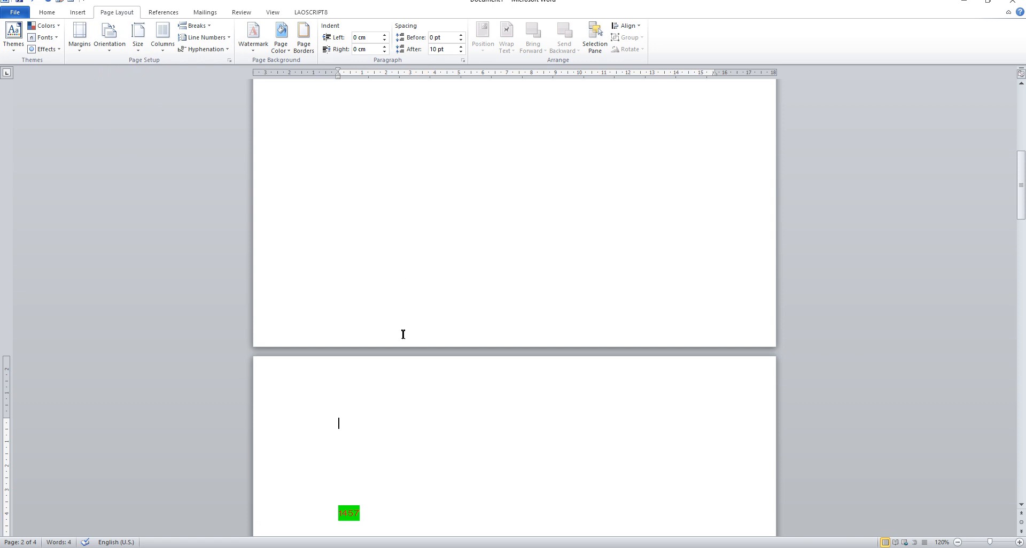
- Insert page numbers at the top of the page in the Plain Number 3 style
mouse_move(1022, 210)
mouse_down()
mouse_move(1025, 141)
mouse_move(1024, 206)
mouse_up()
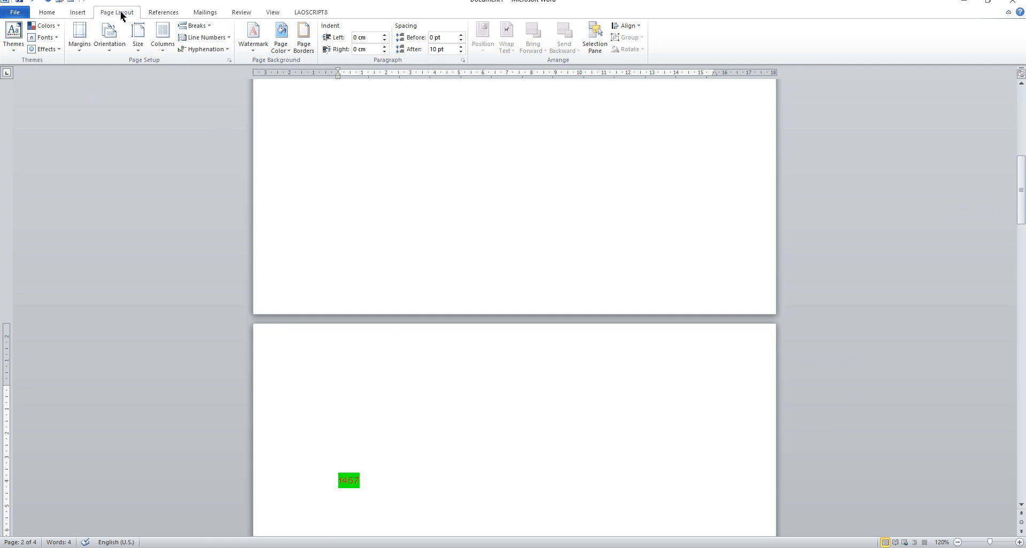
click(229, 38)
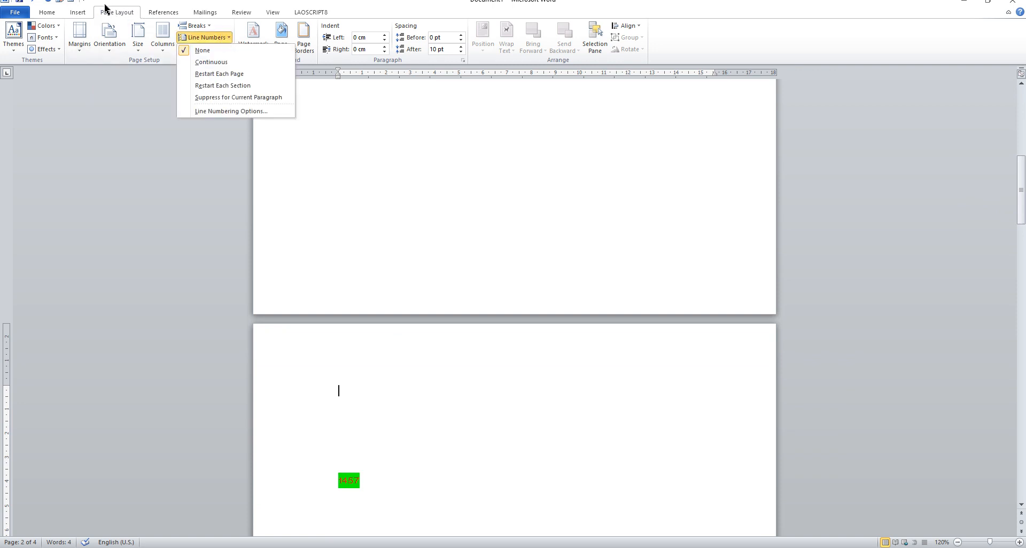
click(121, 14)
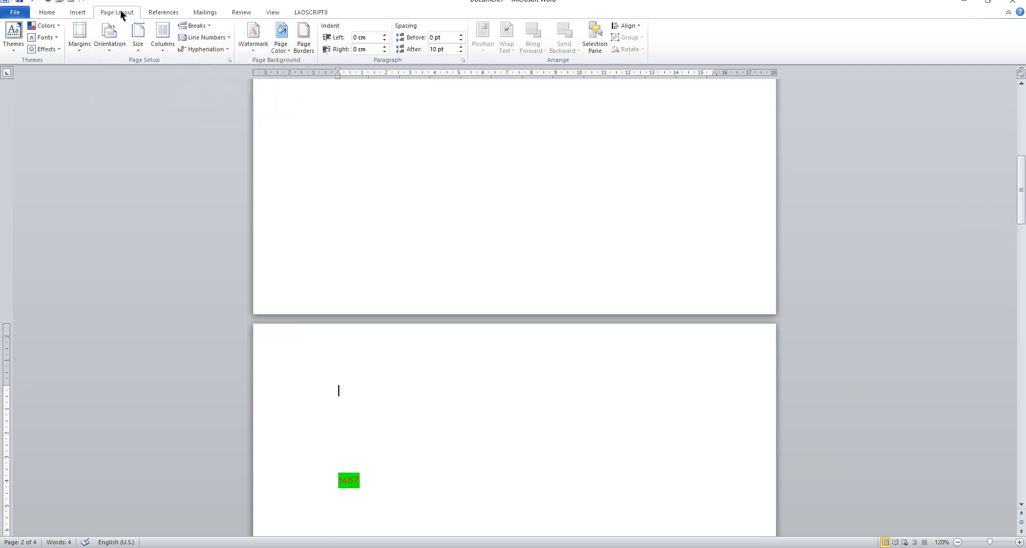
click(78, 12)
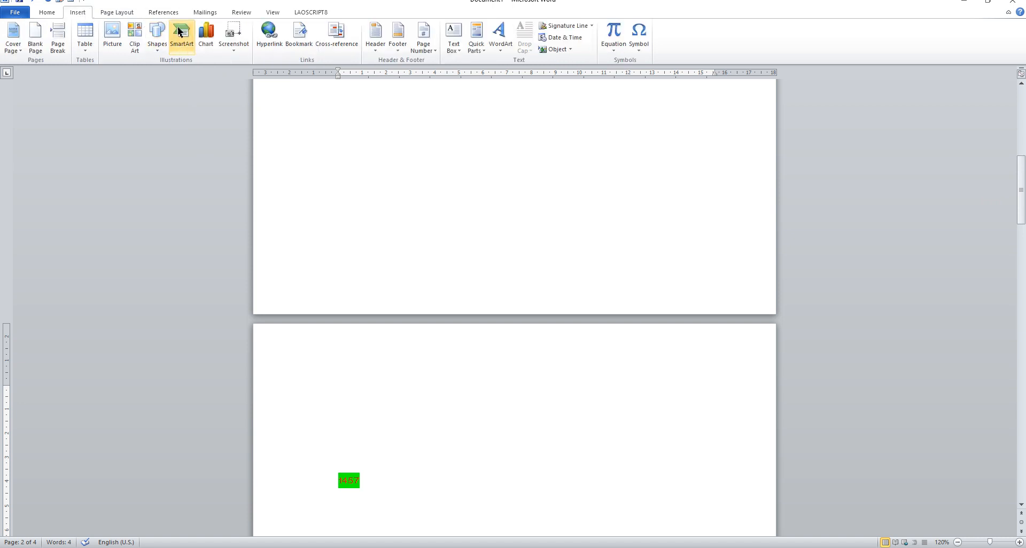
click(432, 52)
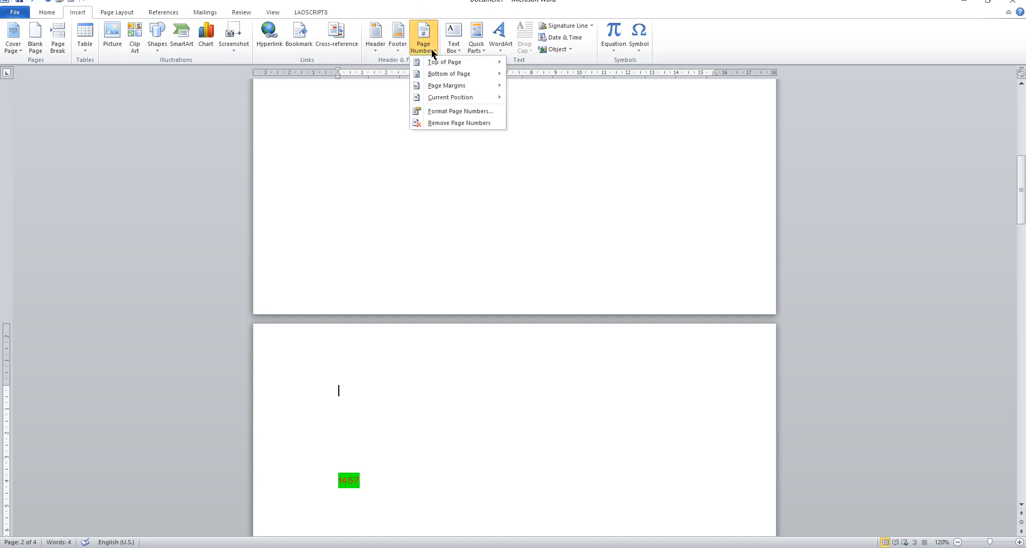
mouse_move(458, 62)
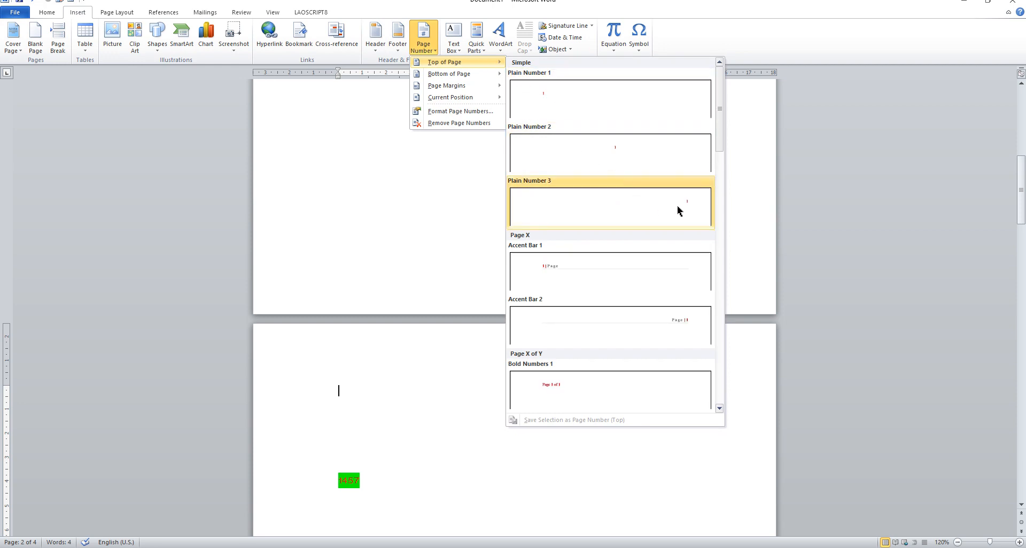
click(677, 210)
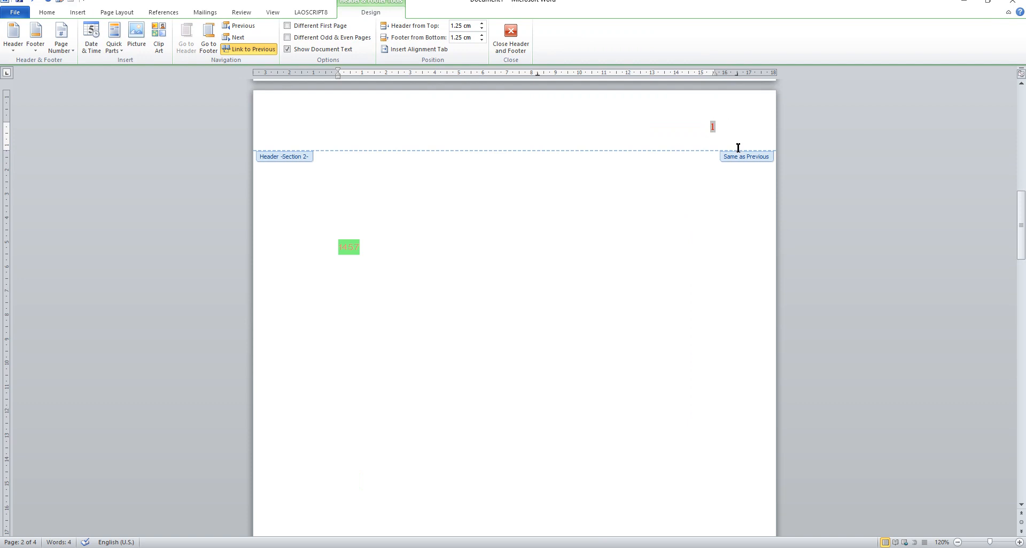
- Unlink the section 2 header from the previous section, with the page number in that header selected
drag(1016, 200, 1018, 264)
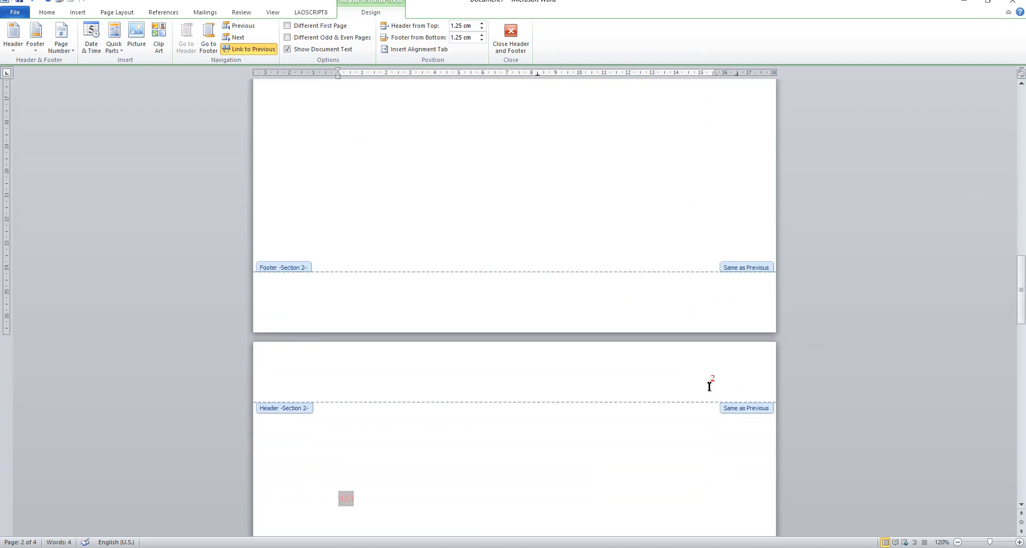
mouse_move(1016, 310)
mouse_down()
mouse_move(1018, 395)
mouse_move(1024, 239)
mouse_move(1025, 302)
mouse_up()
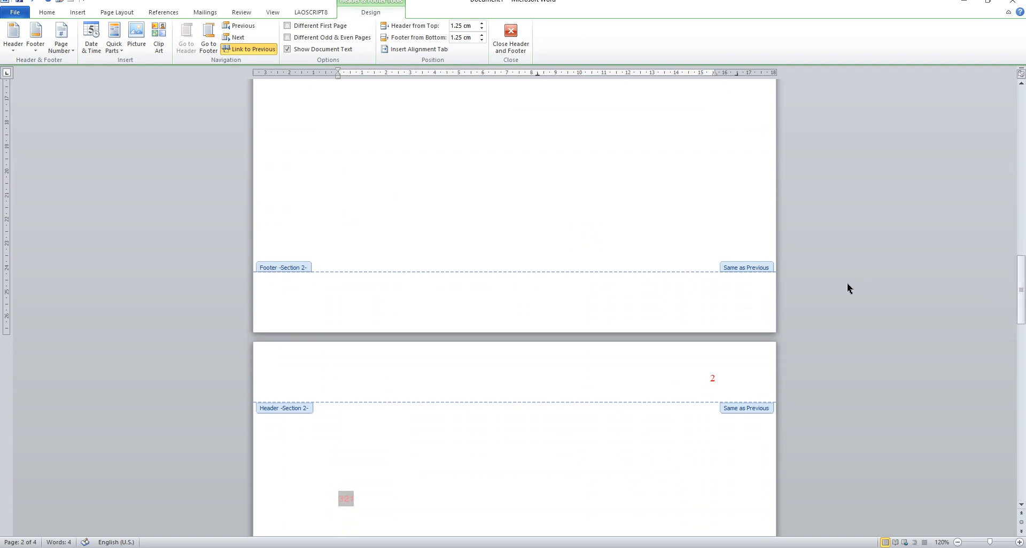
click(715, 379)
double_click(715, 378)
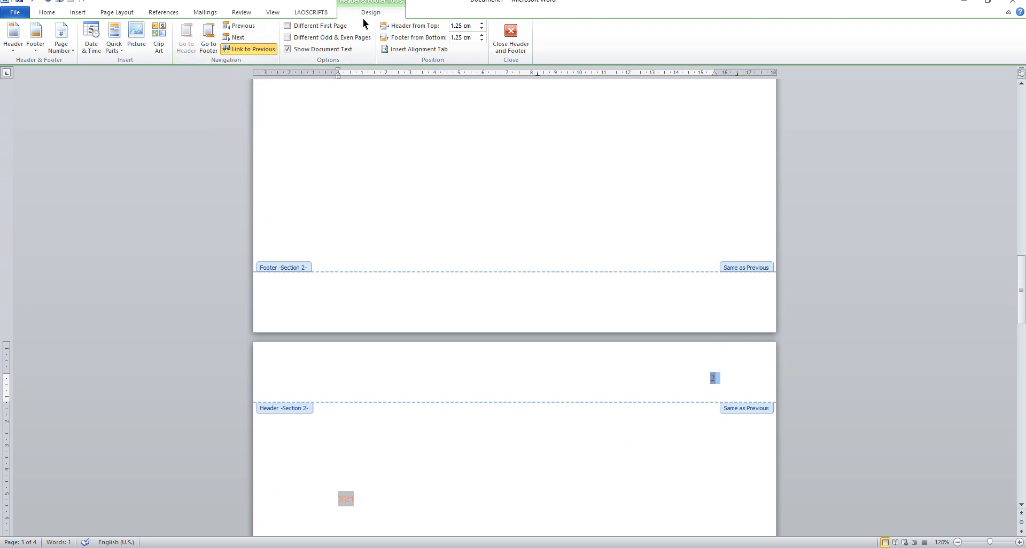
click(253, 50)
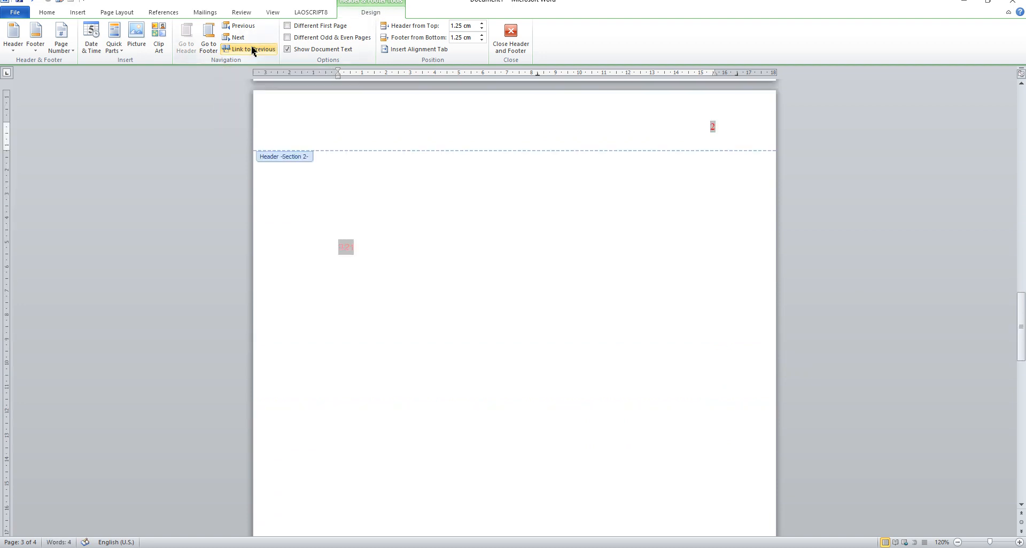
- Format the section 2 page numbers to start at 1 instead of continuing from the previous section
click(77, 12)
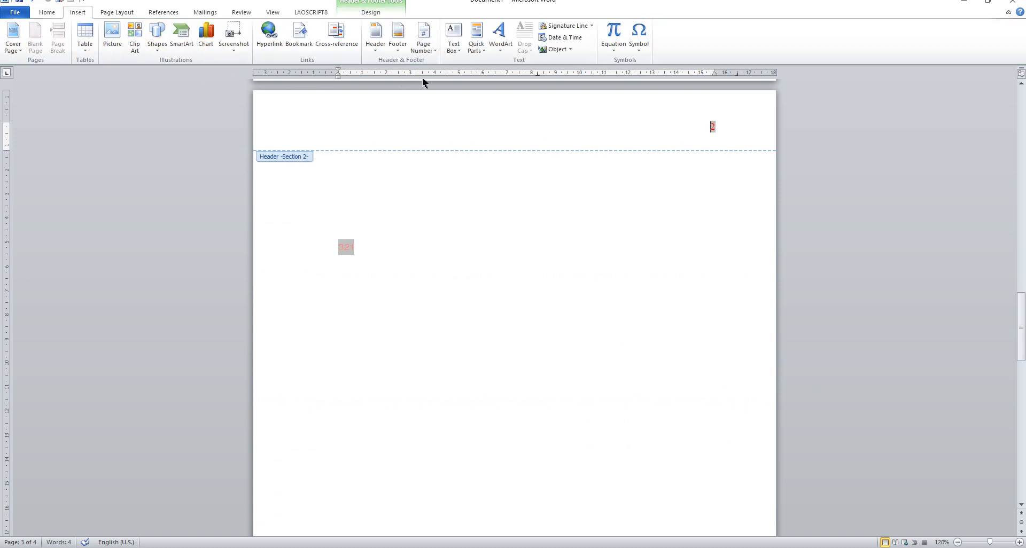
click(427, 47)
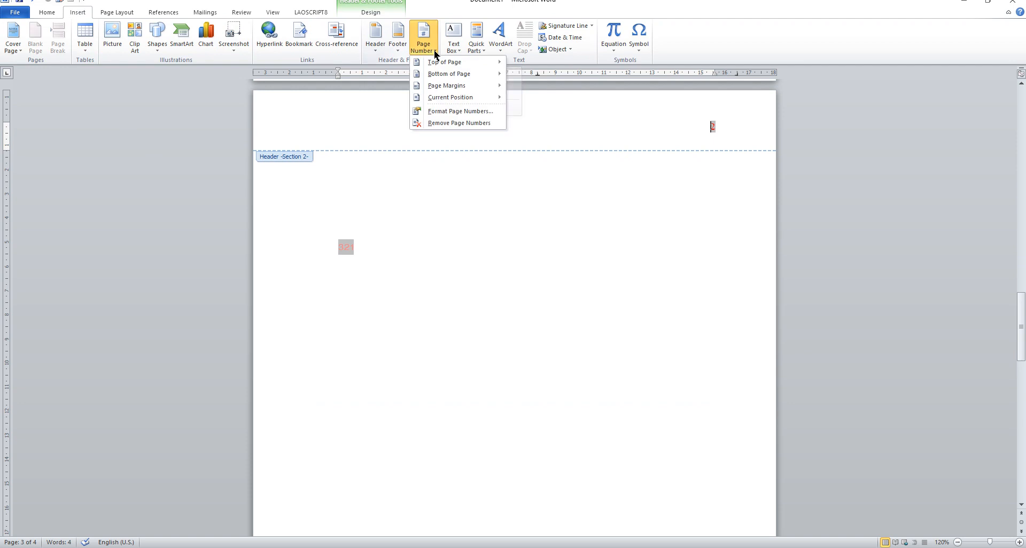
click(452, 112)
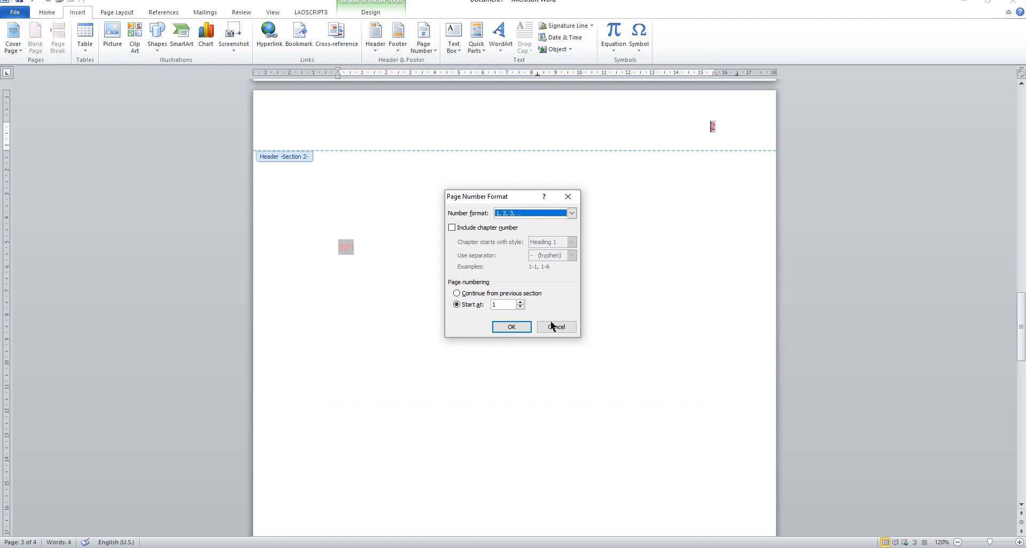
click(457, 294)
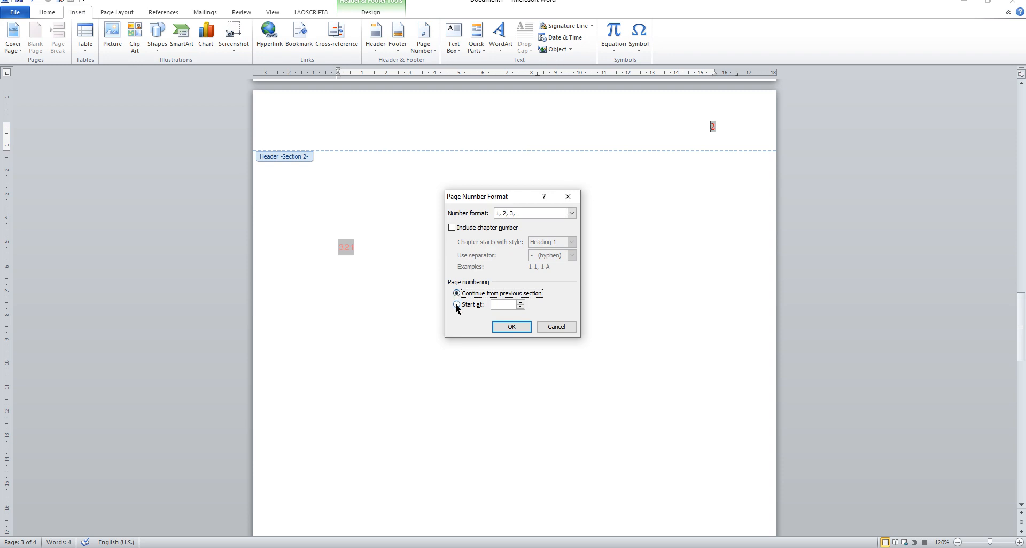
click(457, 305)
click(511, 327)
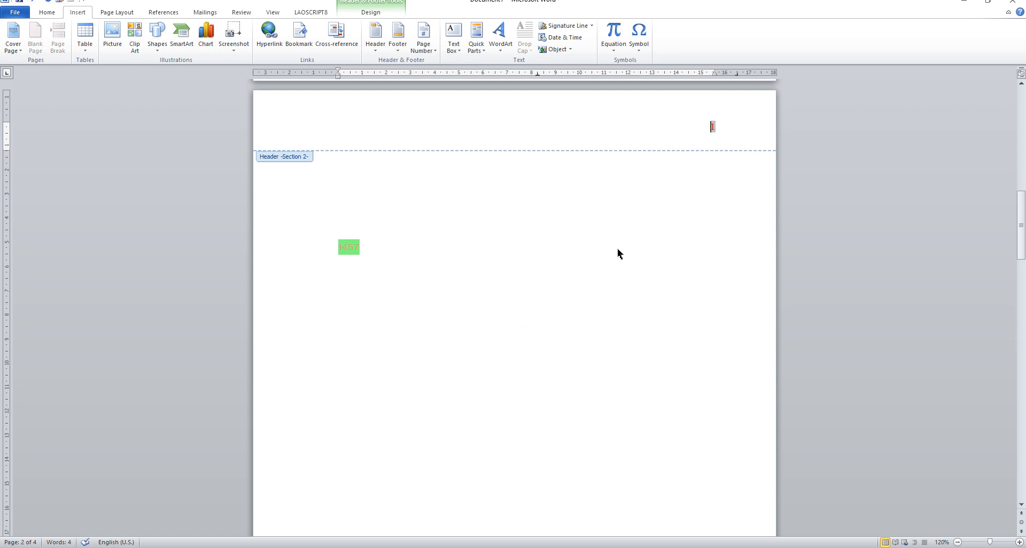
mouse_move(1020, 235)
mouse_down()
mouse_move(1019, 274)
mouse_move(1019, 163)
mouse_move(1019, 225)
mouse_up()
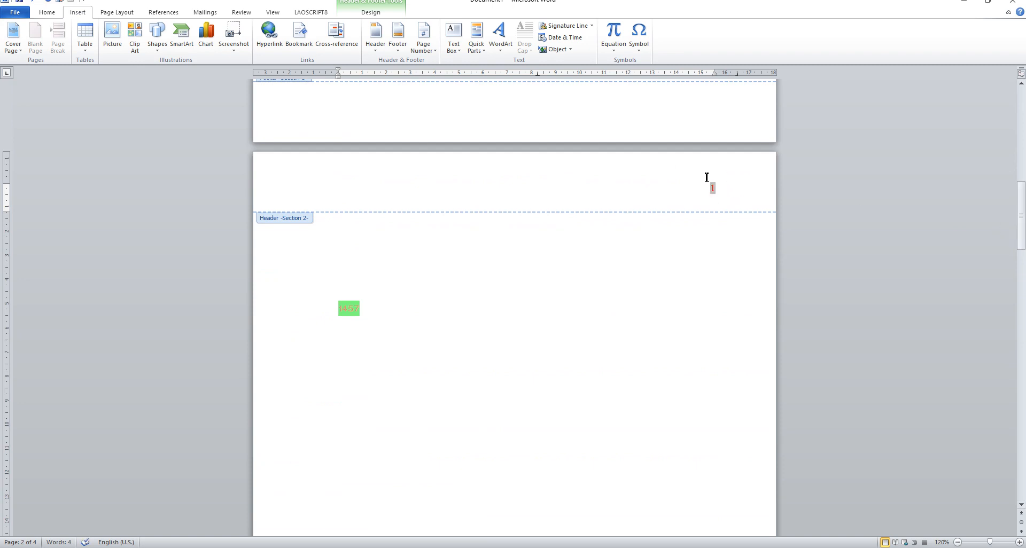
- Delete the page number from the section 1 header and return to editing the body of section 2
drag(1021, 232, 1023, 139)
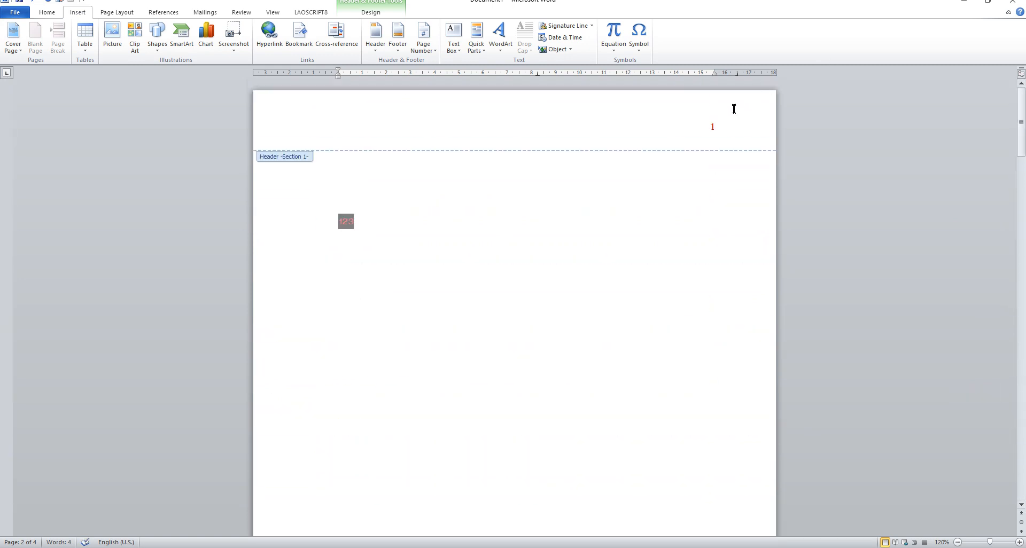
click(716, 127)
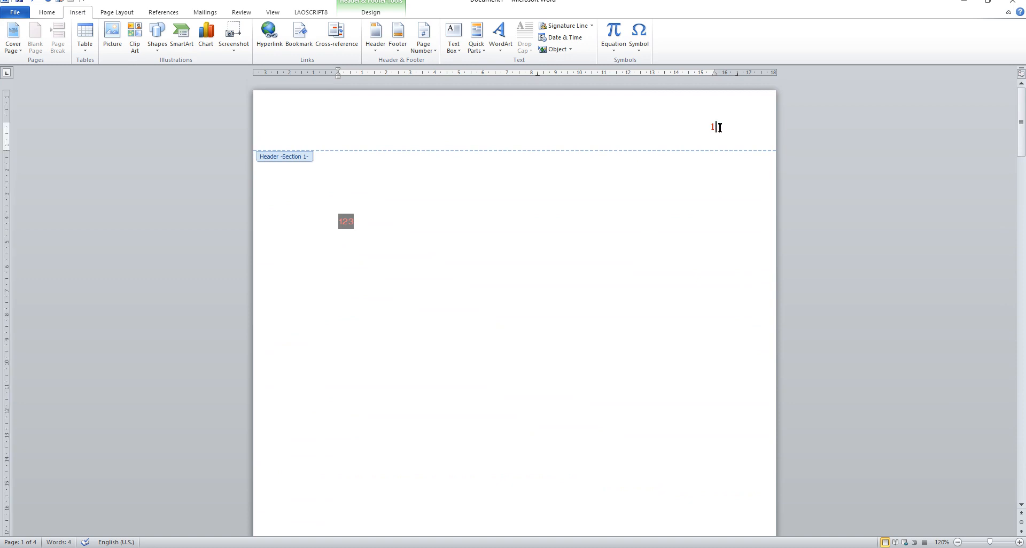
double_click(715, 127)
key(Delete)
drag(1021, 147, 1021, 230)
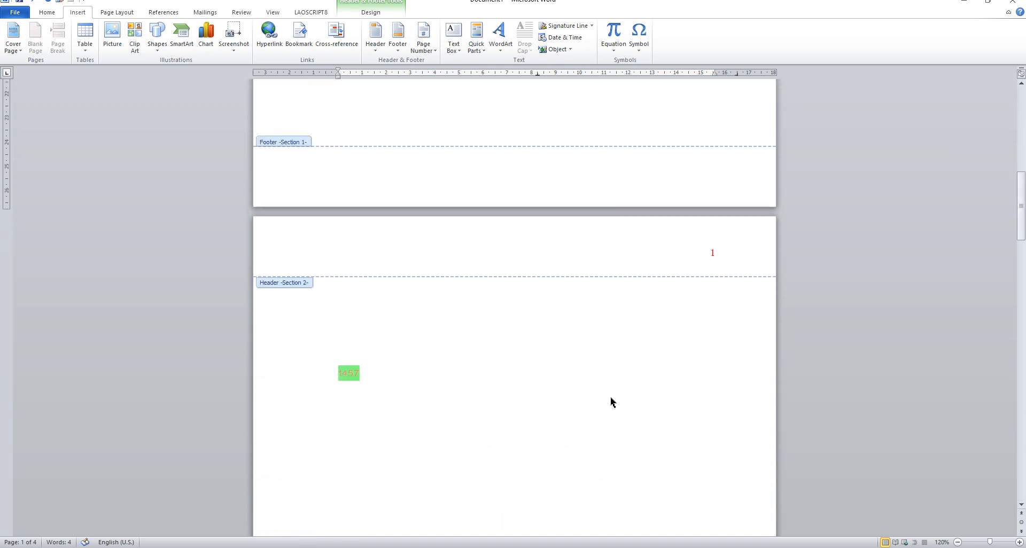
double_click(469, 387)
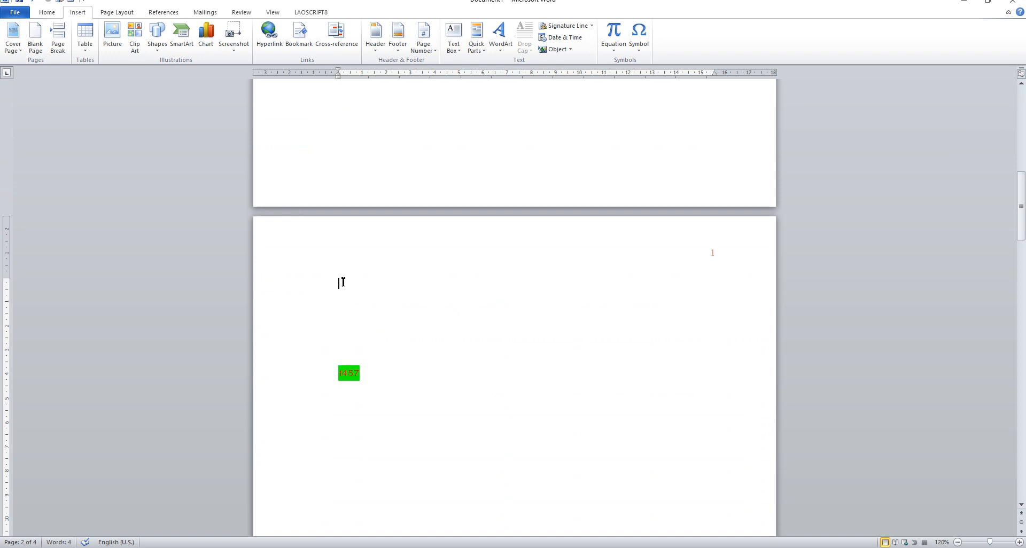
- Switch the second section to Landscape orientation and compare it with the first page
click(116, 12)
click(110, 47)
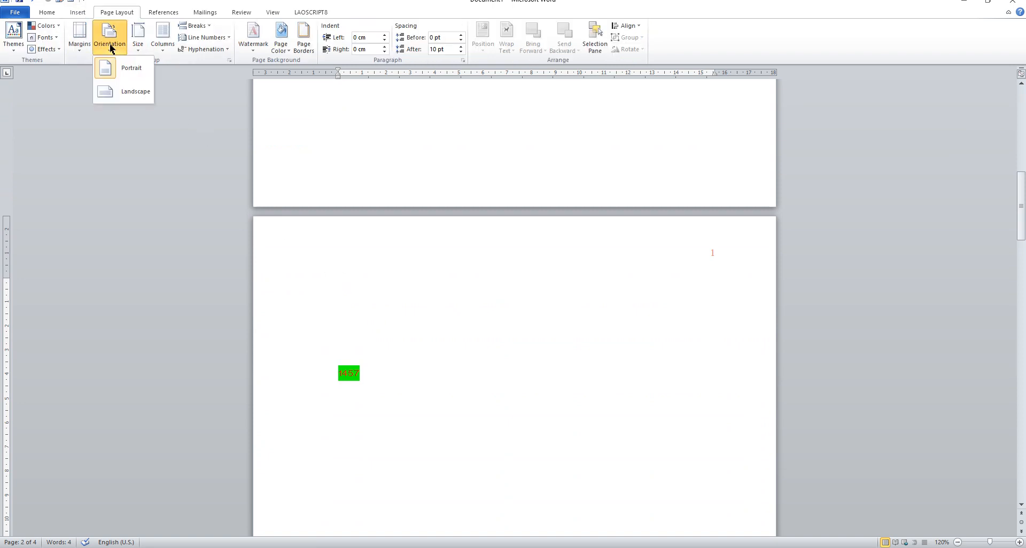
click(116, 92)
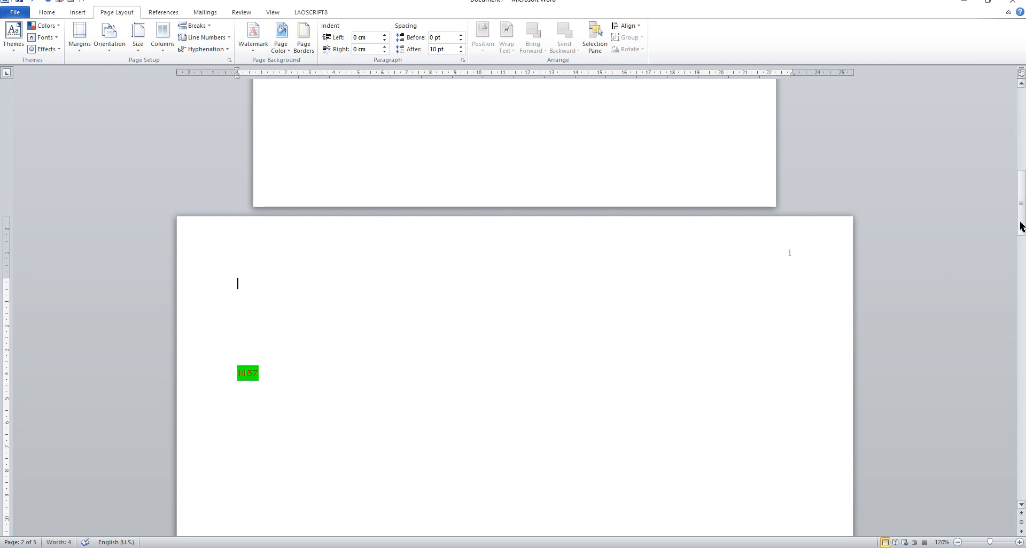
drag(1020, 223, 995, 105)
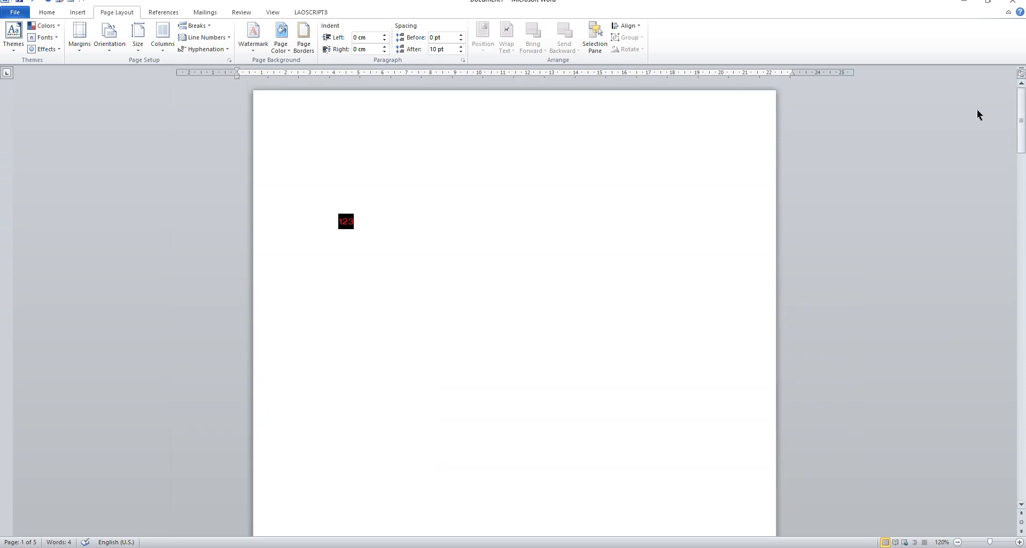
mouse_move(1020, 122)
mouse_down()
mouse_move(1021, 198)
mouse_move(1021, 110)
mouse_up()
- Enter the centred heading "ວິທີການ ຍົກເລີກແບ່ງໜ້າເຈ້ຍ ເນາະ" on the first page above 123
click(497, 158)
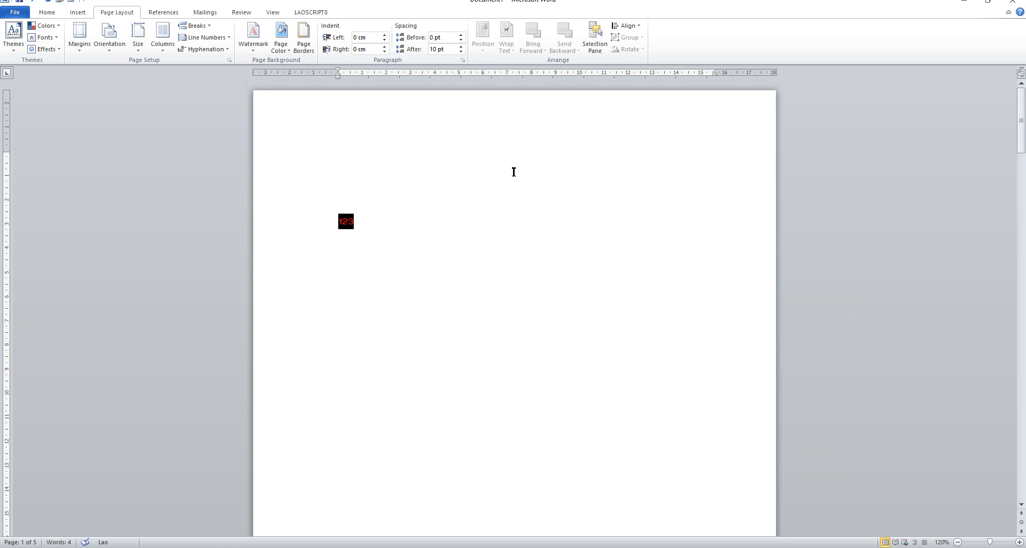
text(ວ)
text(ຫິ)
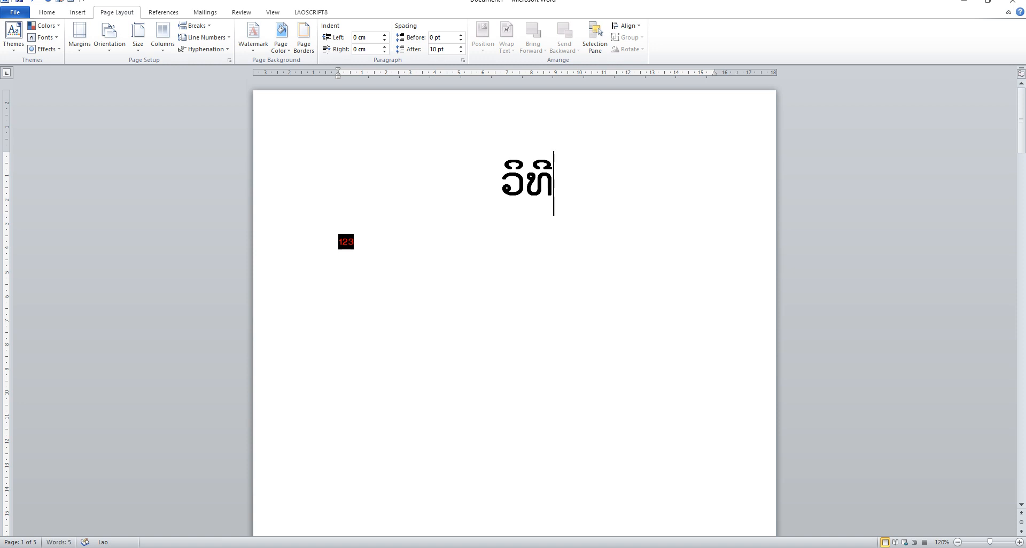
text(ການ ຍິກເລ)
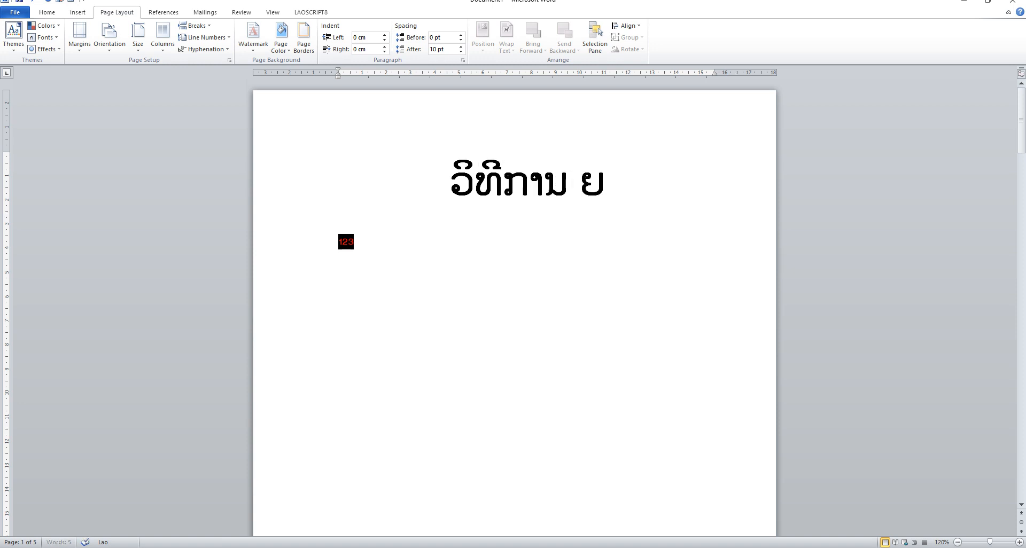
text(ີກ)
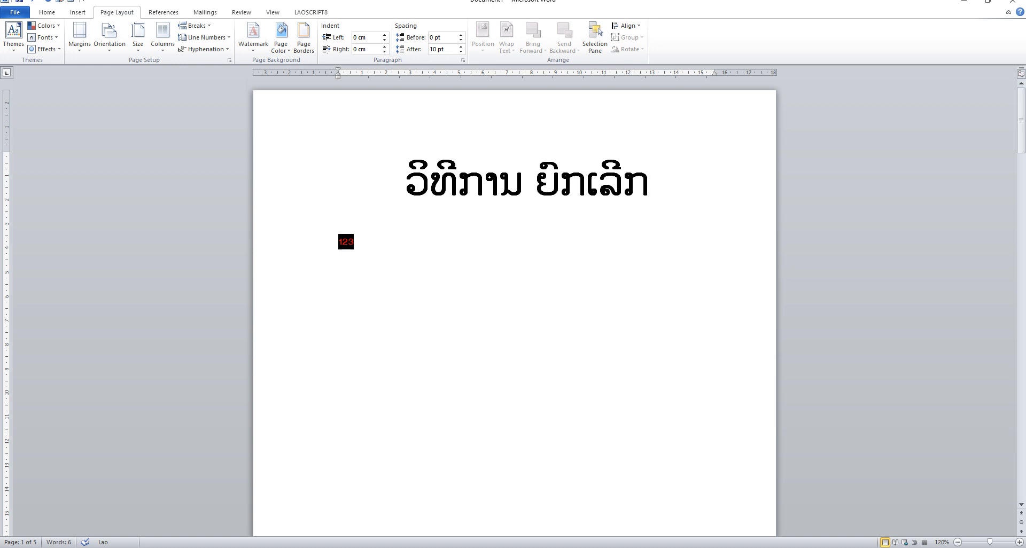
text(ແບ່ງ)
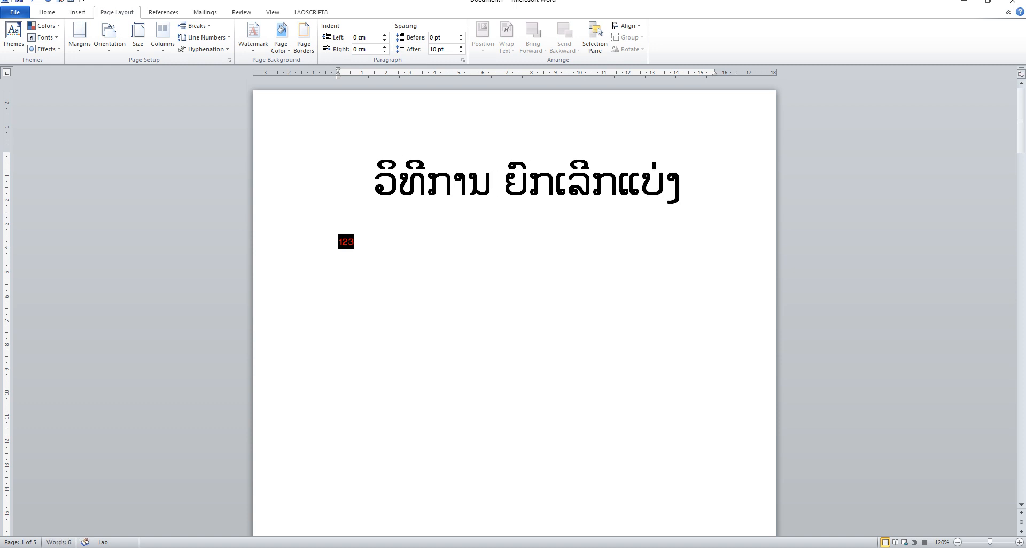
text(ໜ້າເຈ້ຍ)
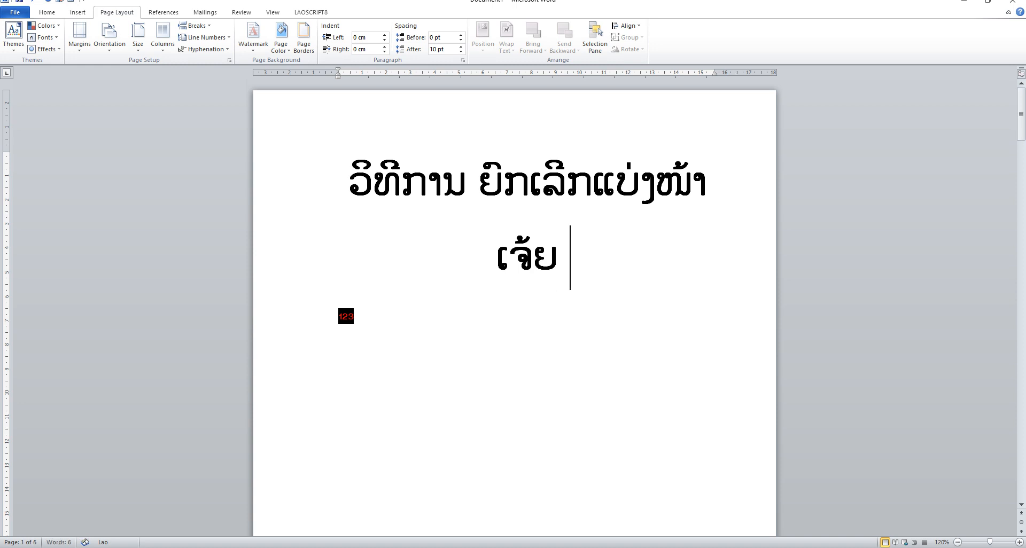
text( ເນາະ)
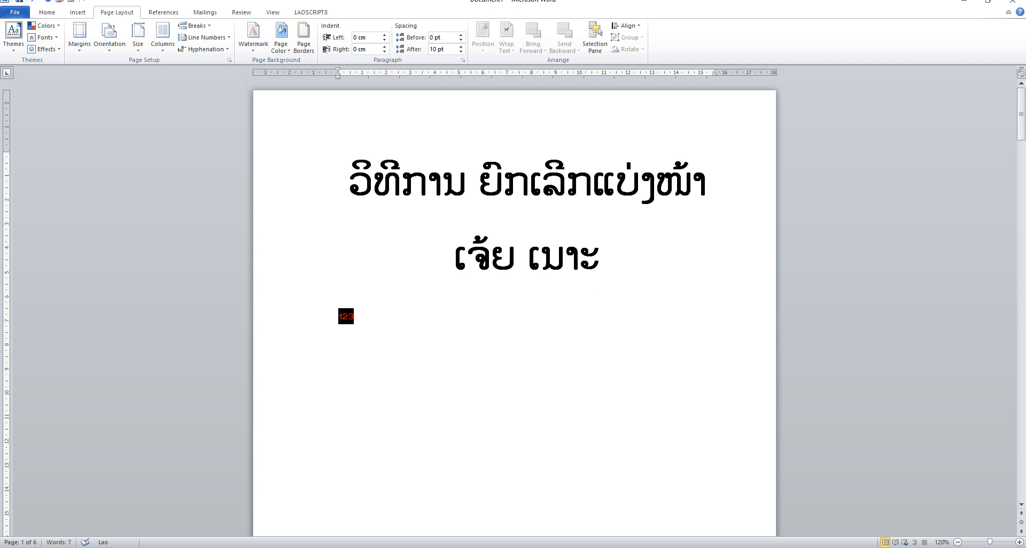
- Erase the Lao heading on the first page back to its first letter "ວ"
key(BackSpace)
key(BackSpace)
key(BackSpace)
key(BackSpace)
key(BackSpace)
key(BackSpace)
key(BackSpace)
key(BackSpace)
key(BackSpace)
key(BackSpace)
key(BackSpace)
key(BackSpace)
key(BackSpace)
key(BackSpace)
key(BackSpace)
key(BackSpace)
key(BackSpace)
key(BackSpace)
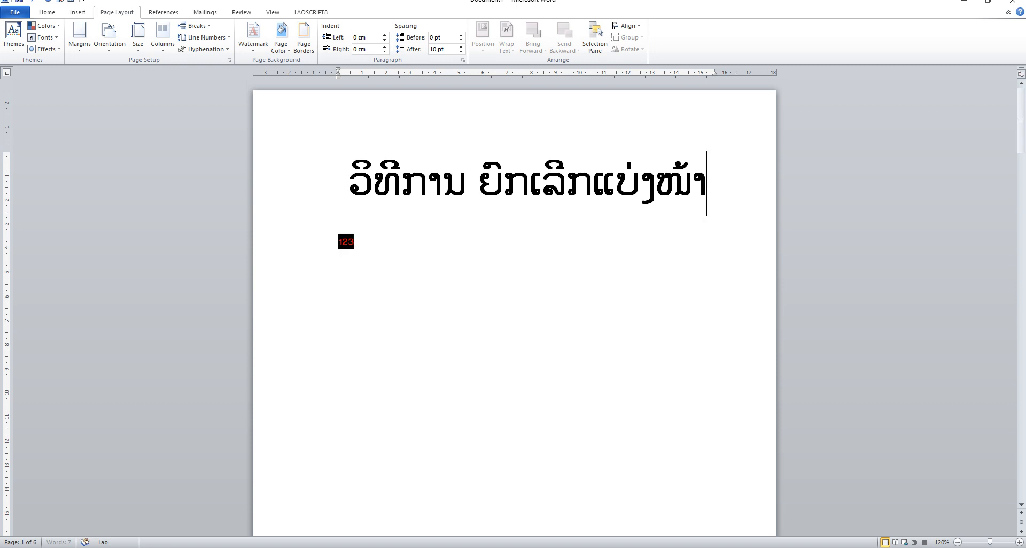
key(BackSpace)
key(BackSpace)
key(BackSpace)
key(BackSpace)
key(BackSpace)
key(BackSpace)
key(BackSpace)
key(BackSpace)
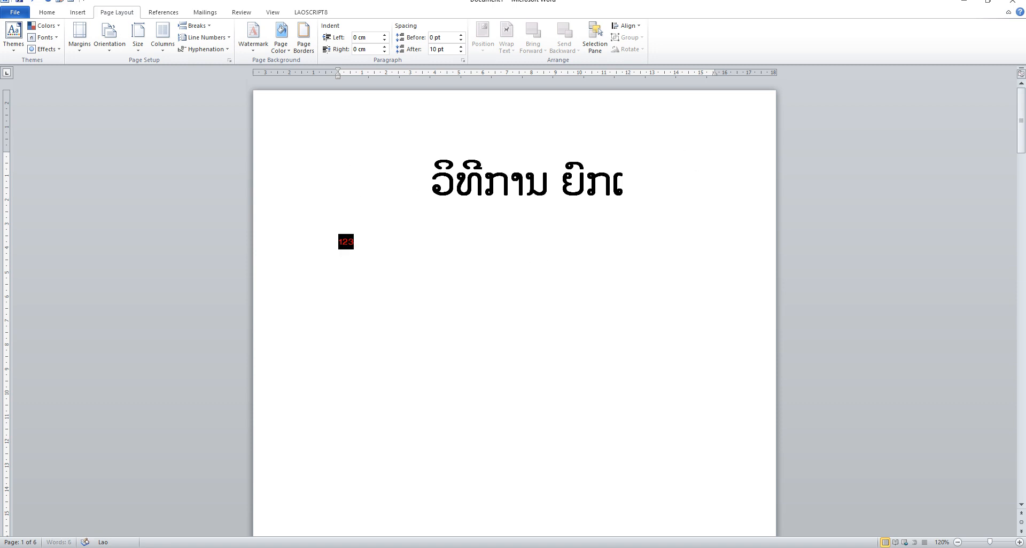
key(BackSpace)
key(BackSpace)
key(BackSpace)
key(BackSpace)
key(BackSpace)
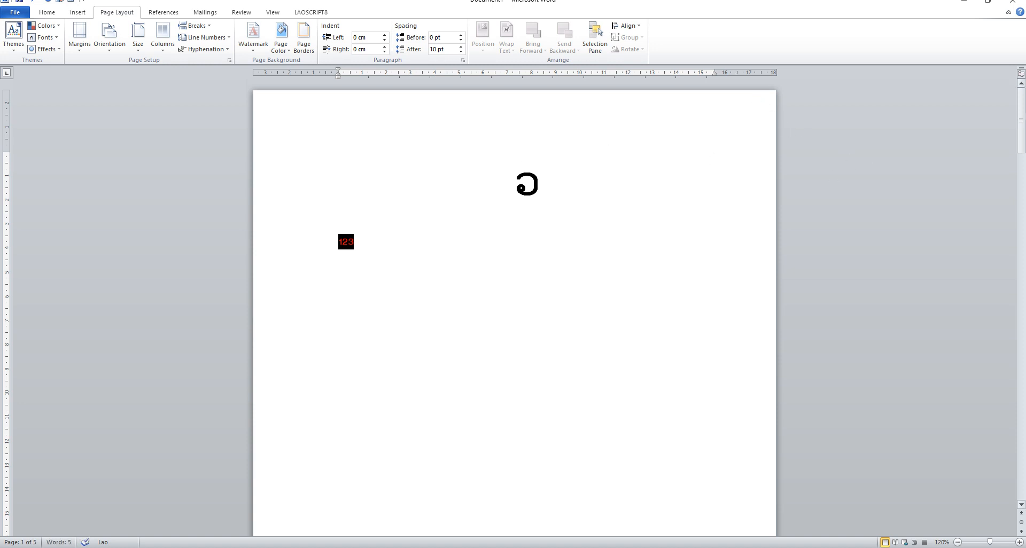
- Set the second section back to Portrait orientation and check both pages
drag(1022, 120, 1023, 198)
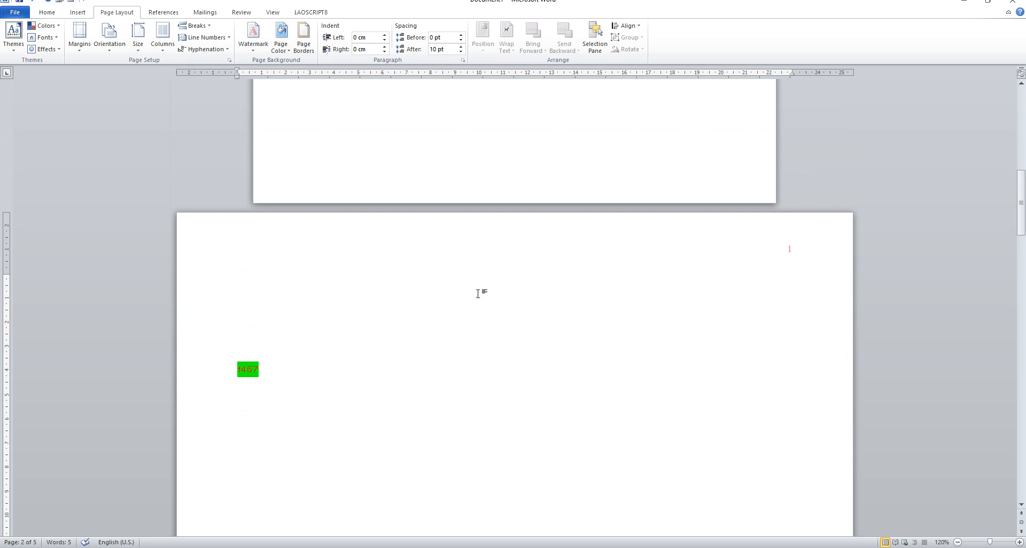
click(110, 41)
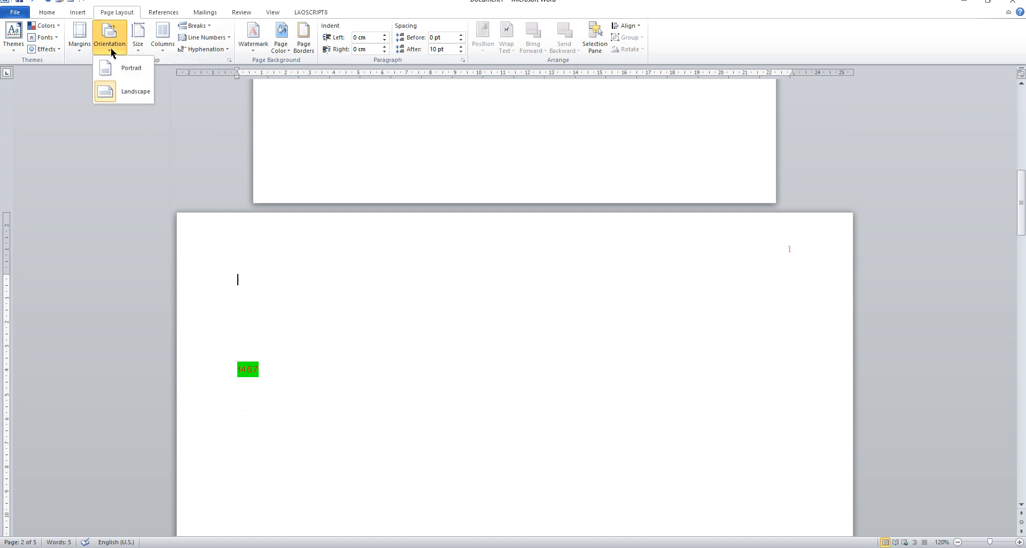
click(122, 69)
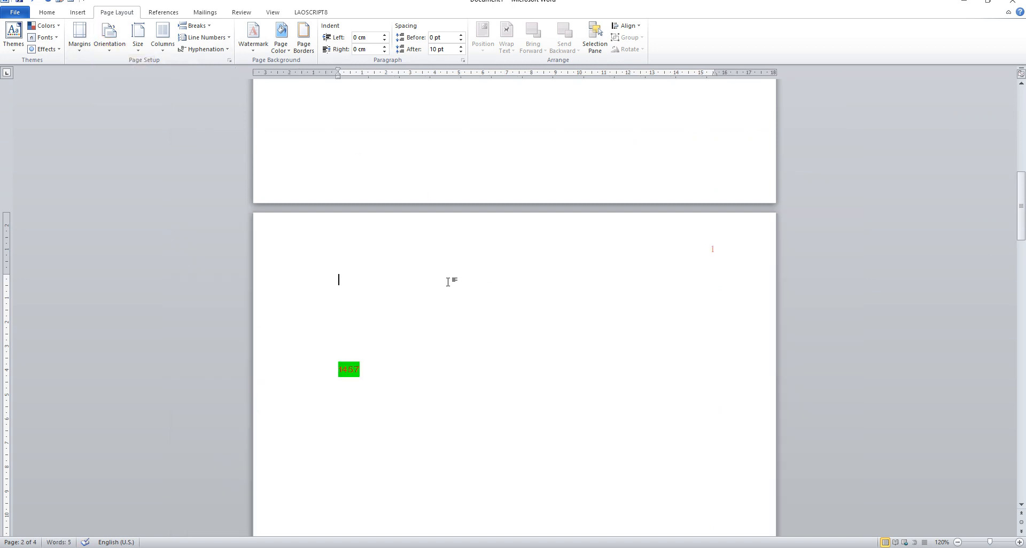
drag(1021, 222, 1020, 139)
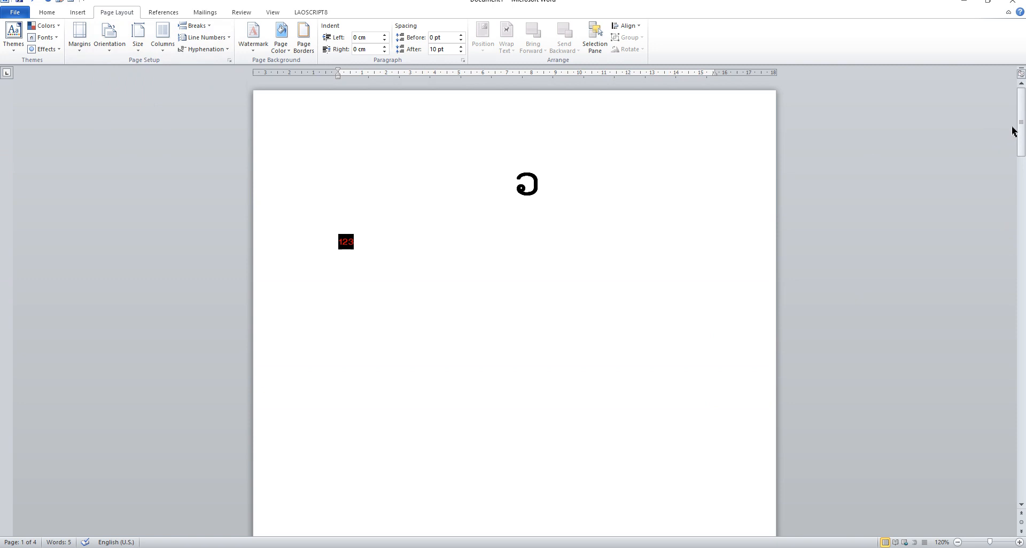
drag(1021, 131, 1021, 187)
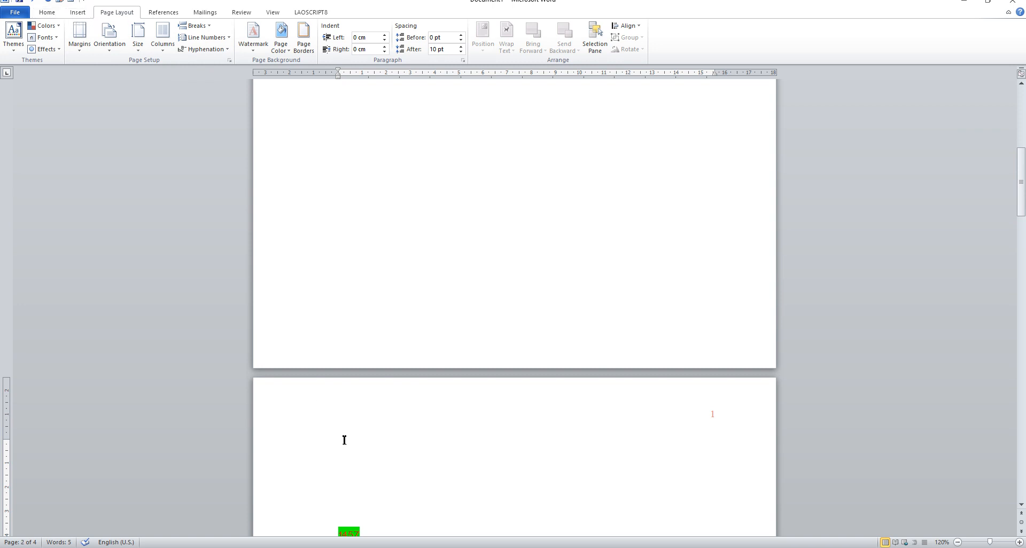
- Remove the empty paragraphs above the green-highlighted number at the start of section 2
key(Up)
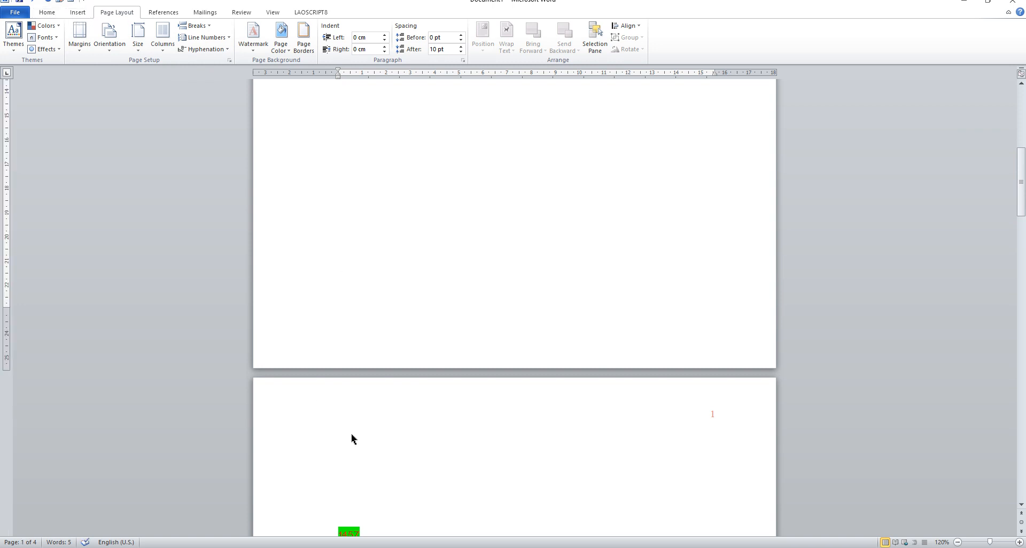
click(340, 528)
key(BackSpace)
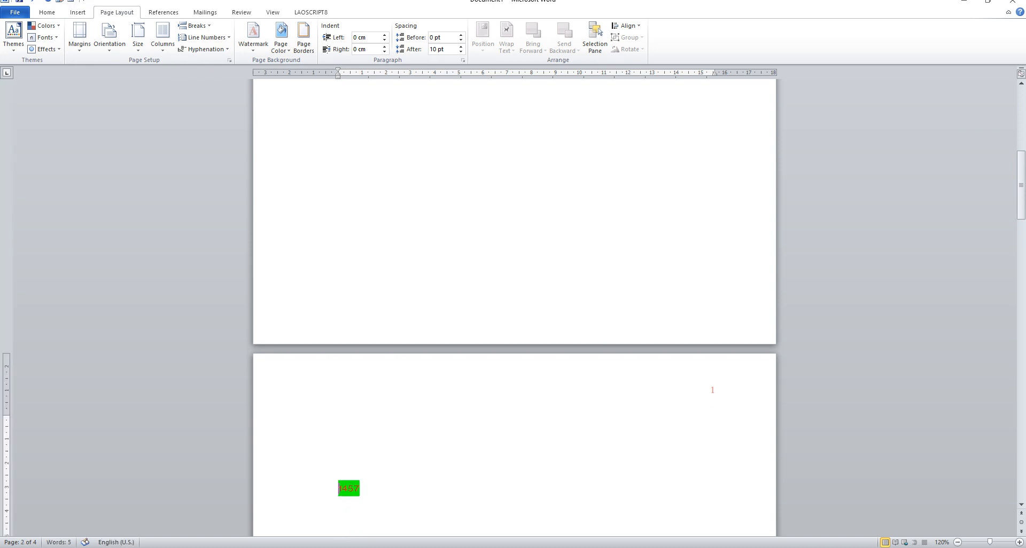
key(BackSpace)
key(BackSpace)
key(BackSpace)
key(BackSpace)
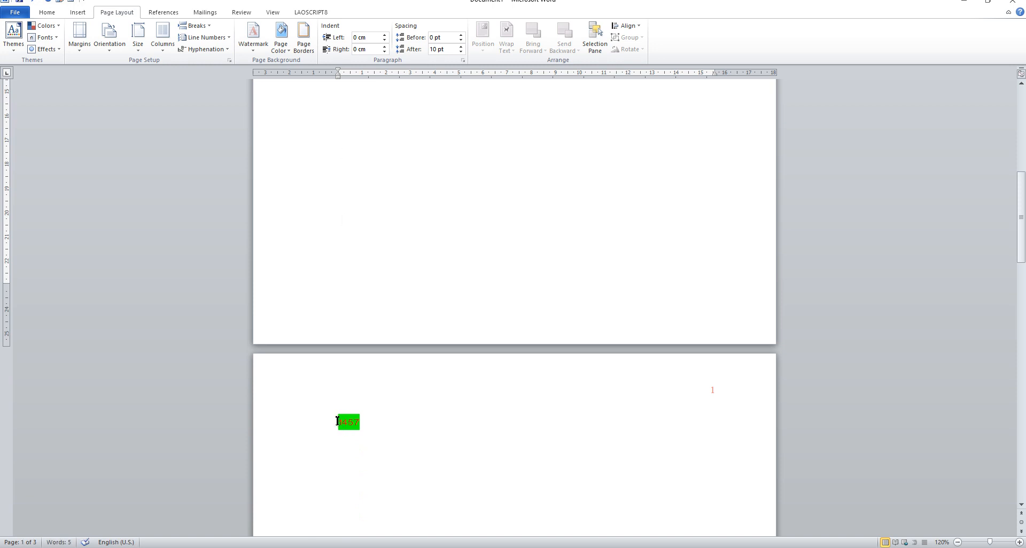
- Show the formatting marks to reveal the section break on the first page
click(378, 420)
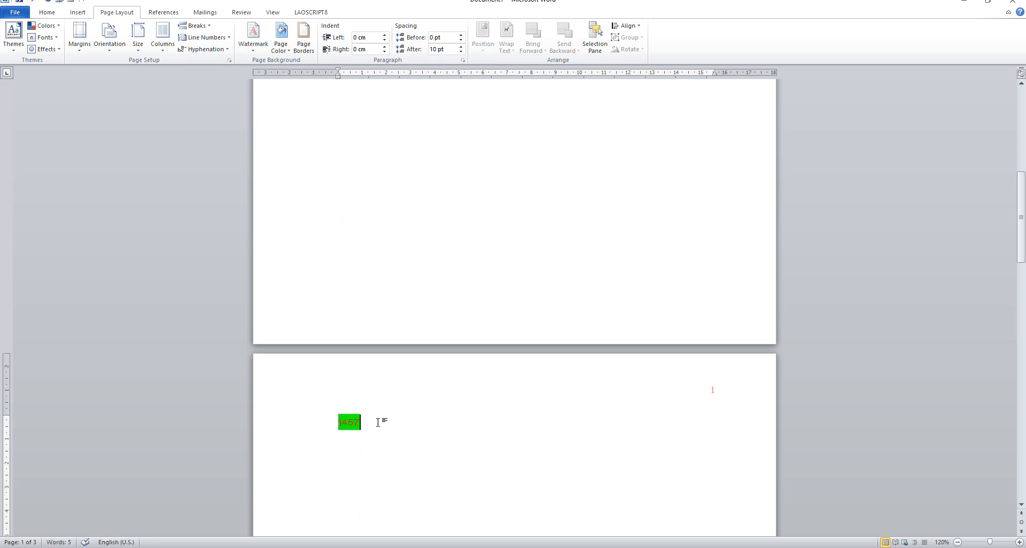
click(344, 289)
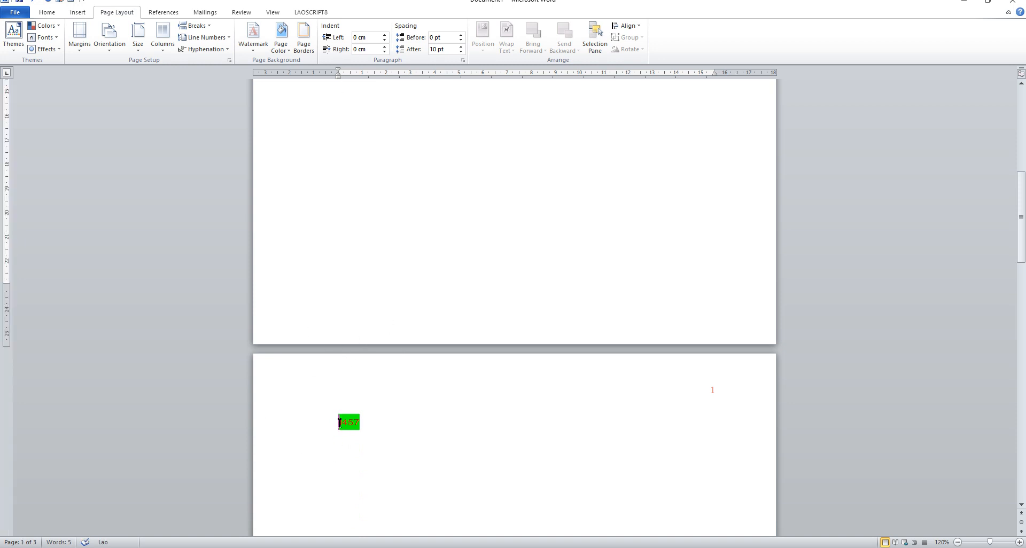
click(339, 423)
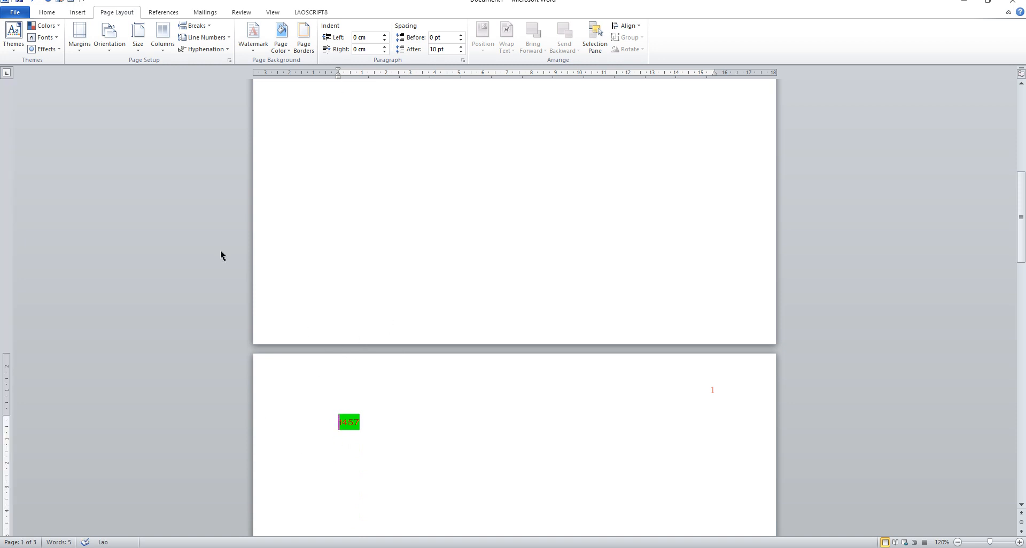
click(47, 12)
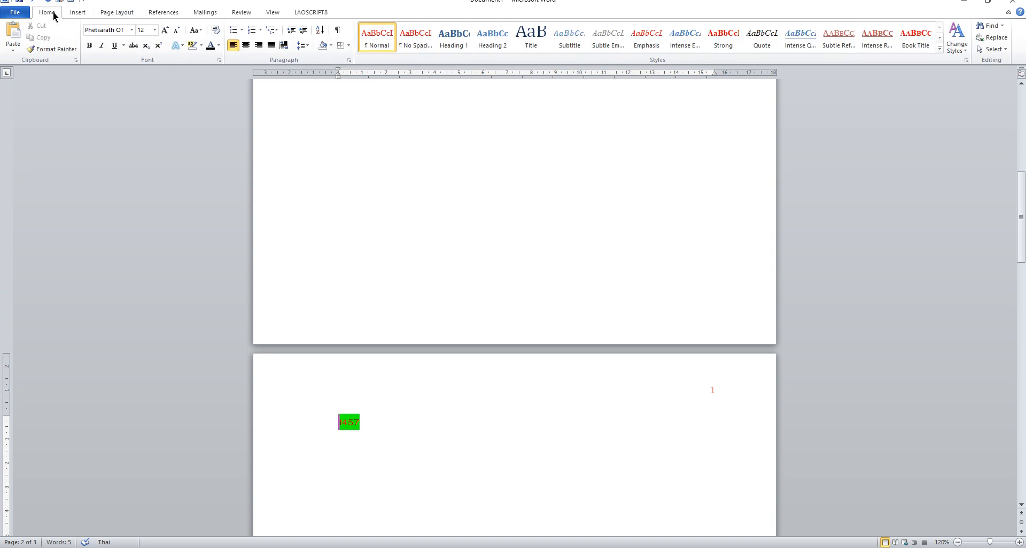
click(339, 34)
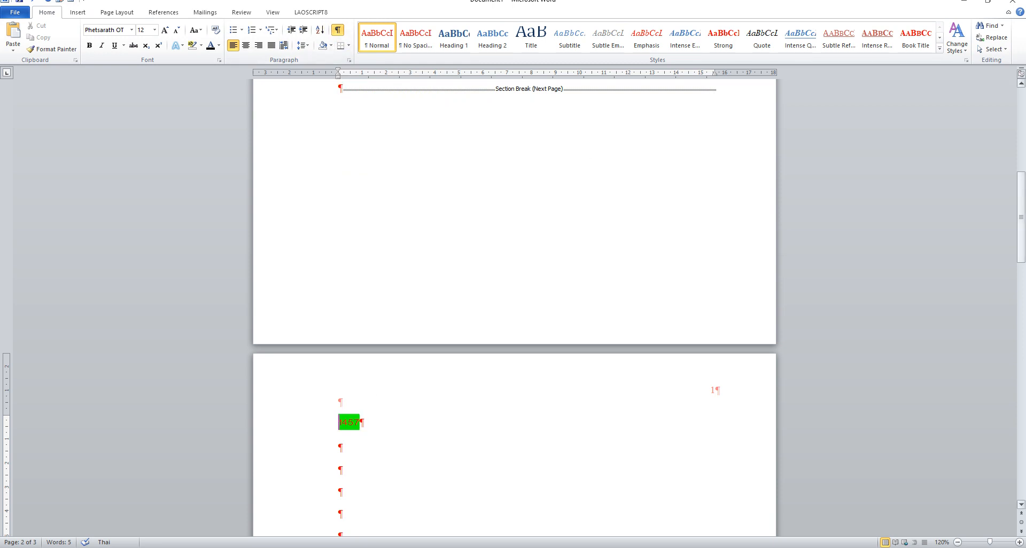
drag(1021, 227, 1021, 158)
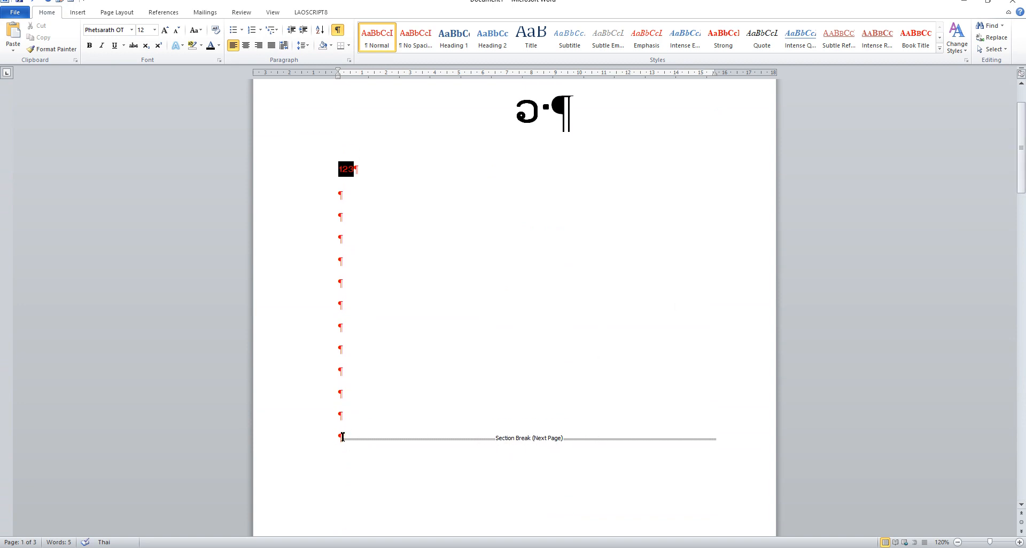
- Replace the heading on the first page with "ໃຫ້ລືບອອກເນາະ"
click(547, 114)
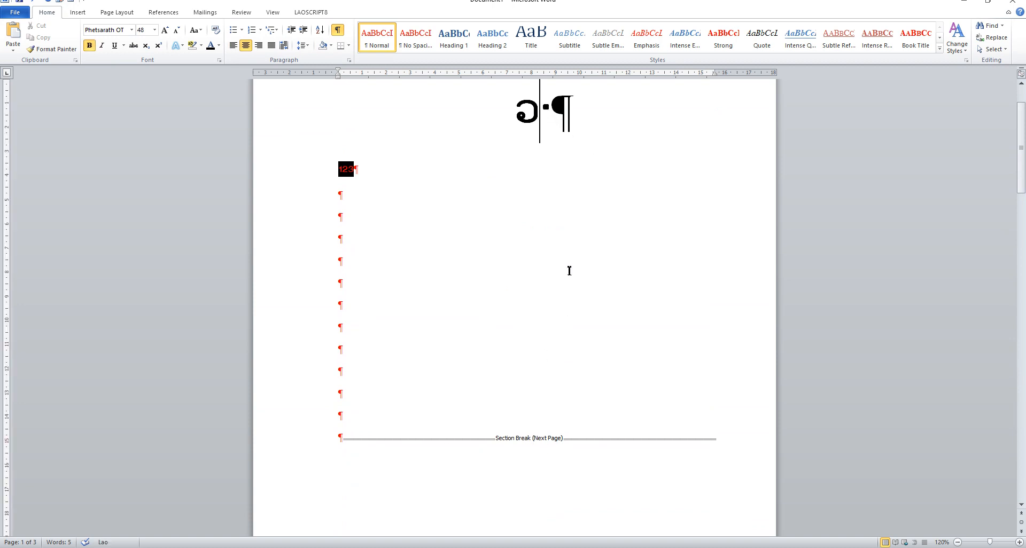
key(BackSpace)
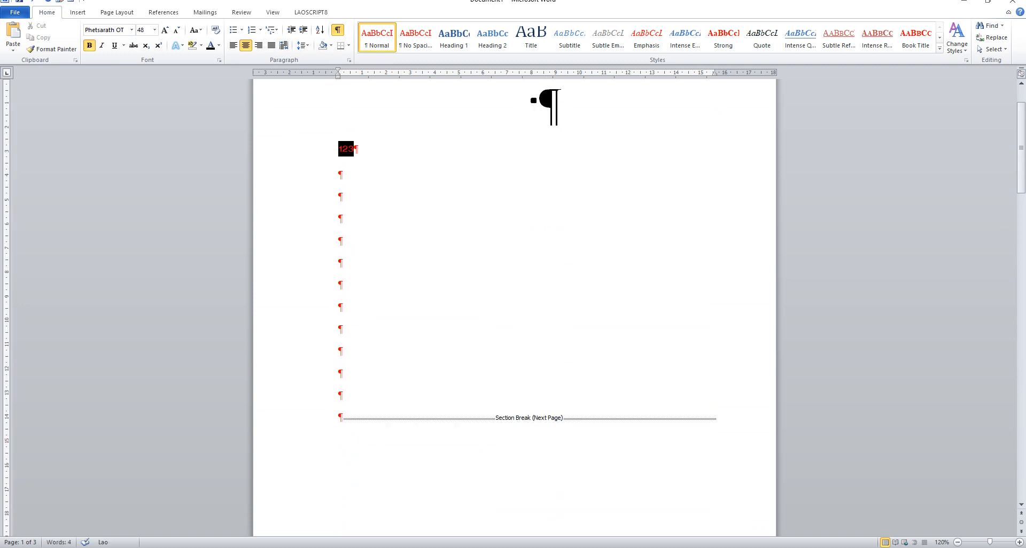
text(ໂ)
text(ຫ້)
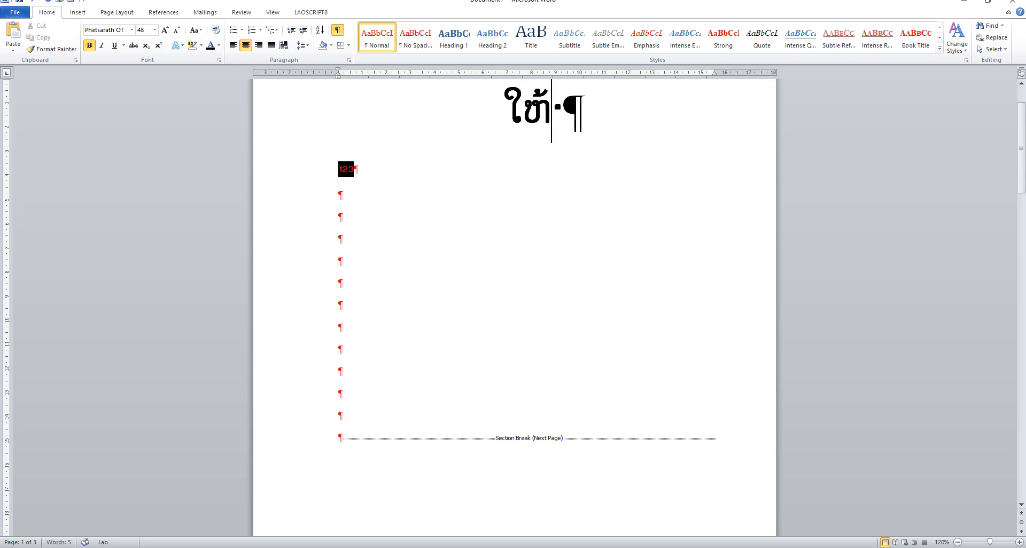
text(ລື)
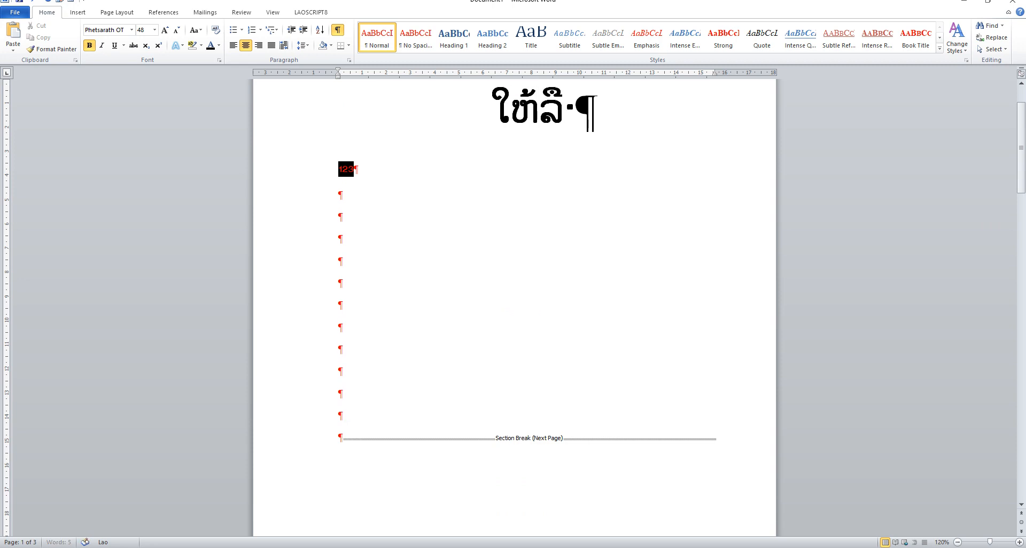
text(ມອອກ)
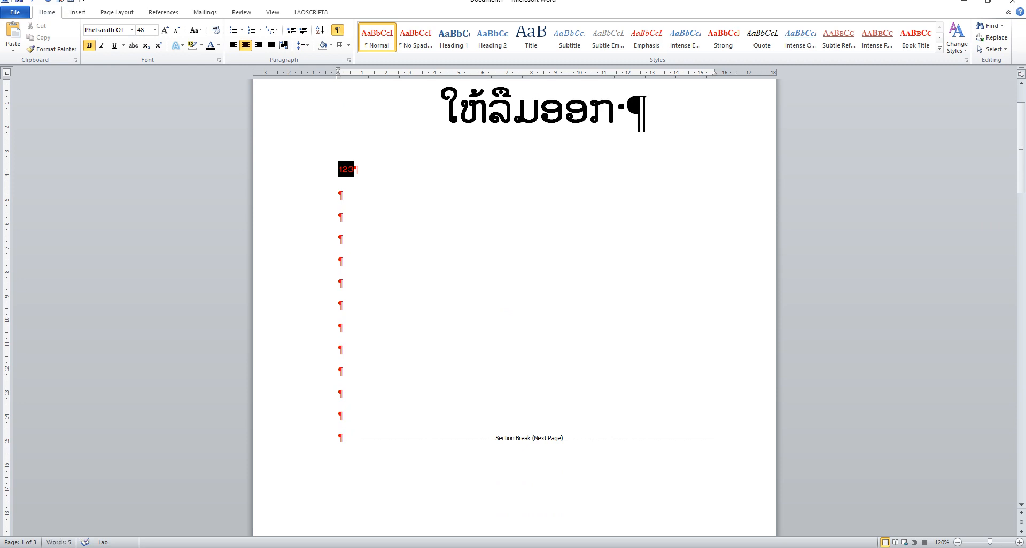
key(Left)
key(Left)
key(Left)
key(BackSpace)
text(ບ)
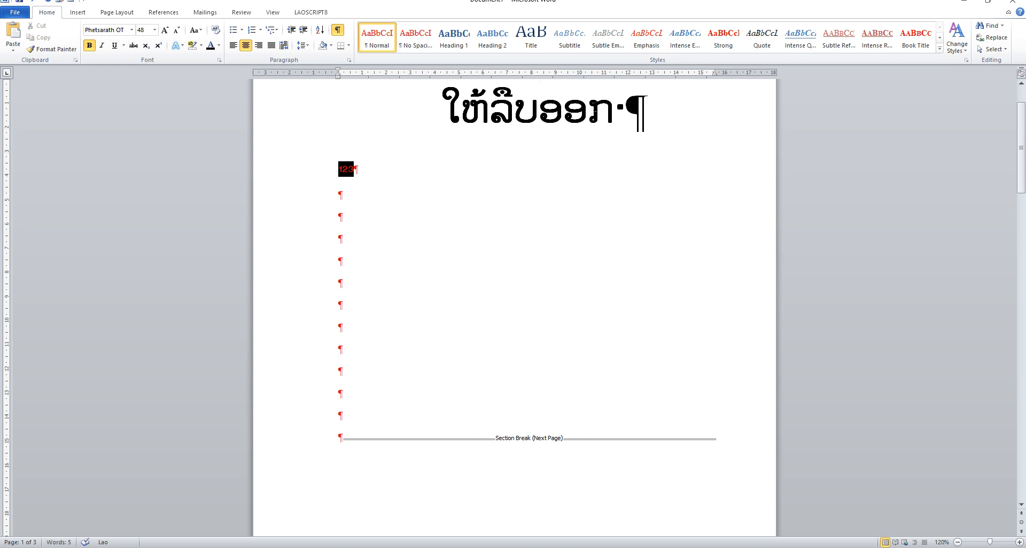
key(End)
text(ເ)
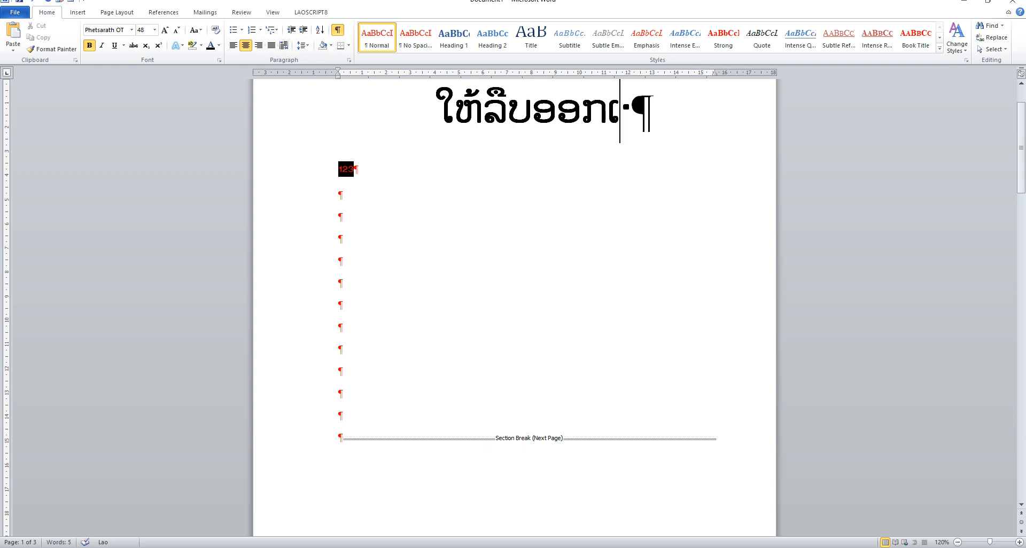
text(ນາະ)
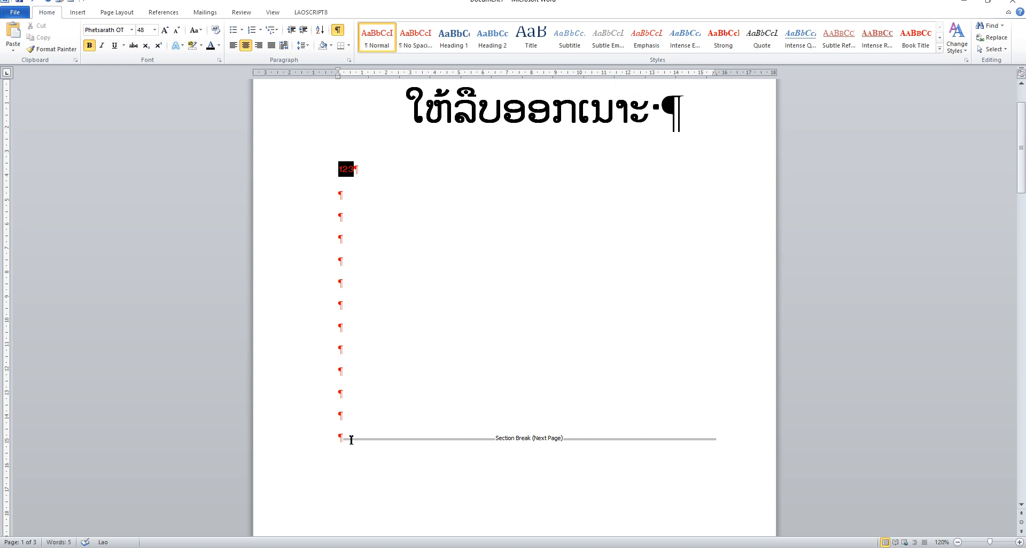
- Delete the Section Break (Next Page) below the empty paragraphs on the first page
click(347, 438)
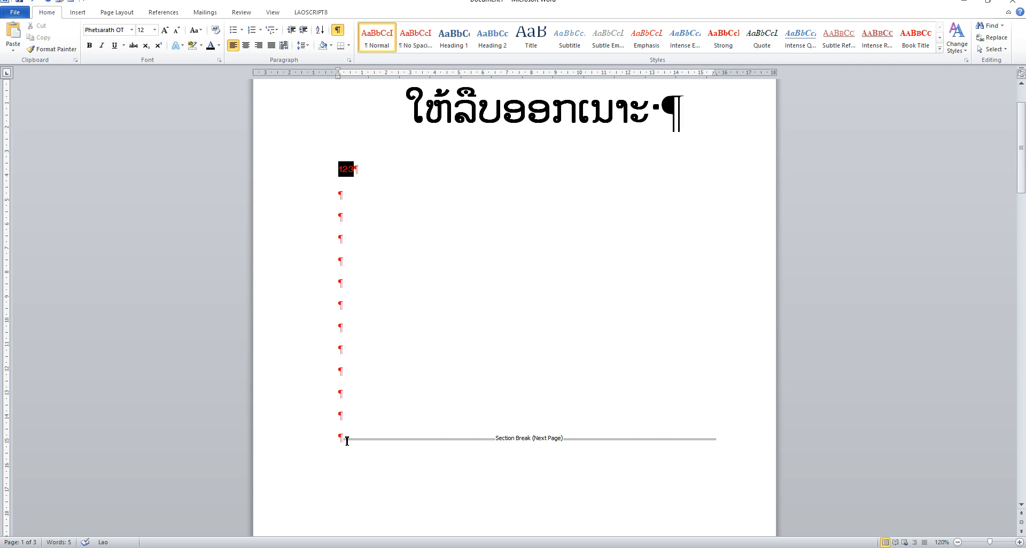
drag(345, 440, 355, 441)
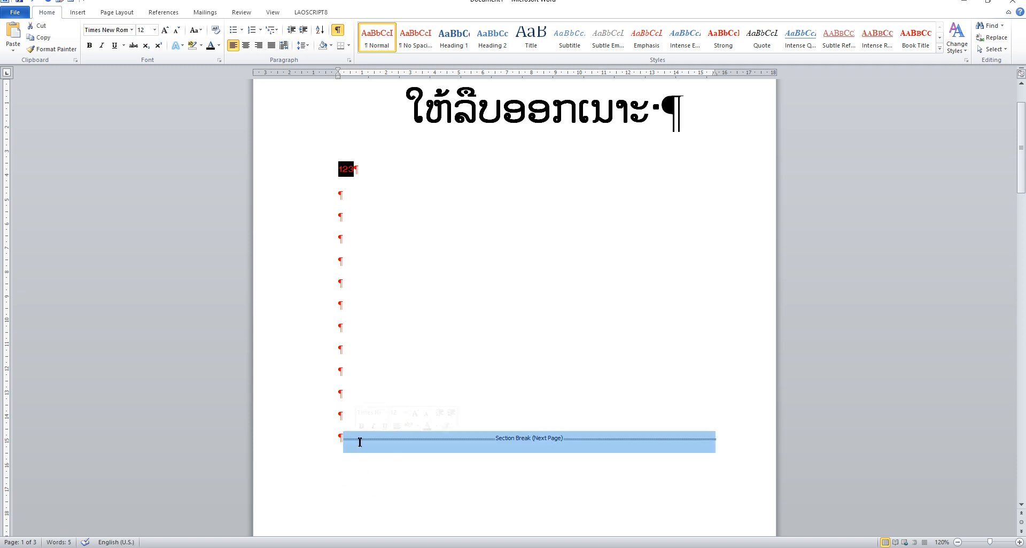
key(Delete)
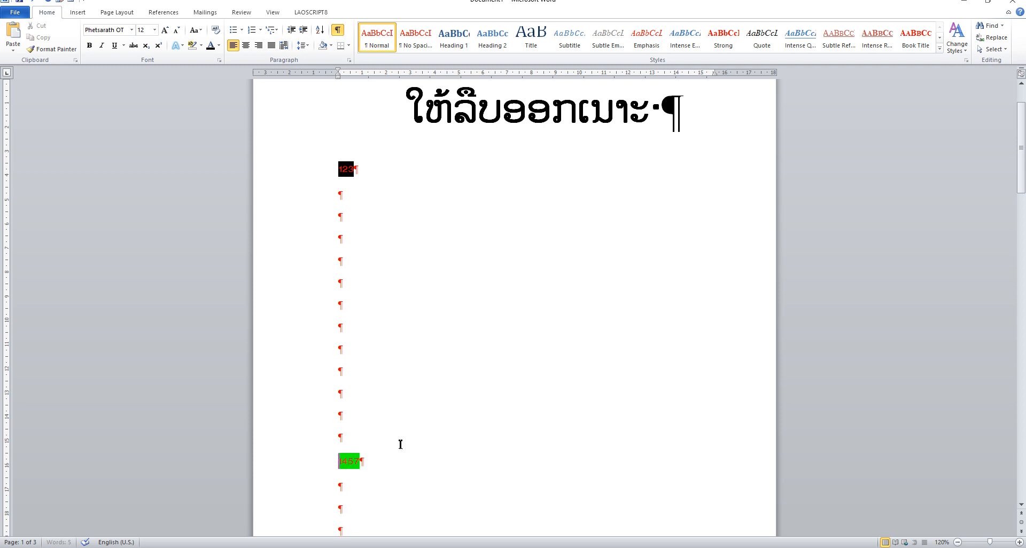
- Check the first page down to its end and hide the formatting marks
drag(1020, 171, 1020, 211)
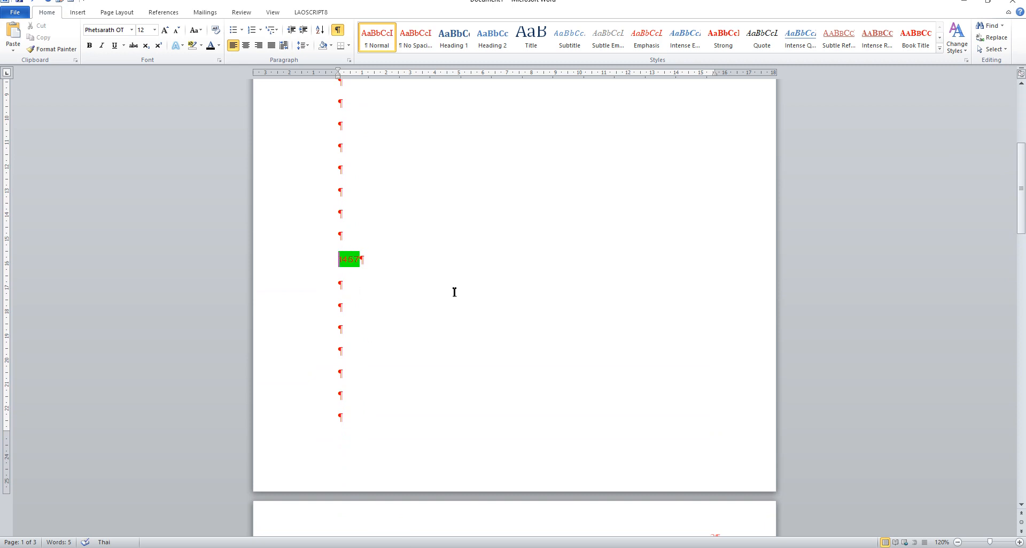
drag(1020, 224, 1020, 168)
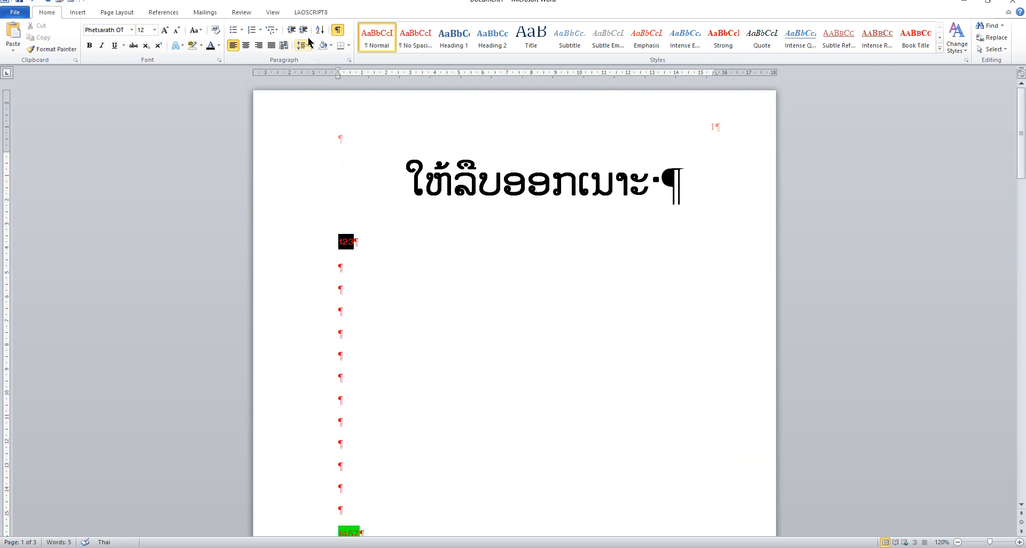
click(338, 31)
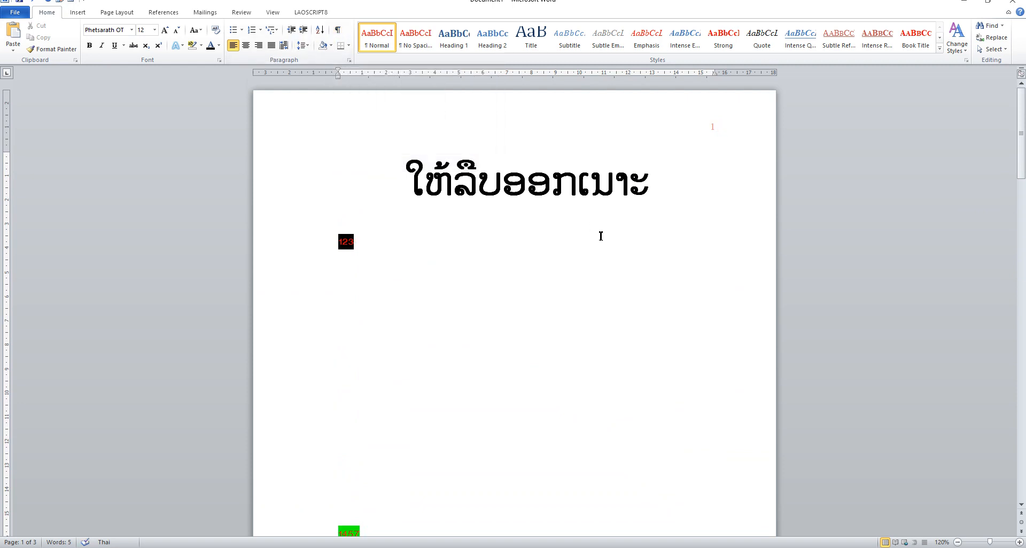
- Replace the heading on the first page with "ເປັນການເສັດສີນເນາະ ຂອບໃຈ"
click(657, 188)
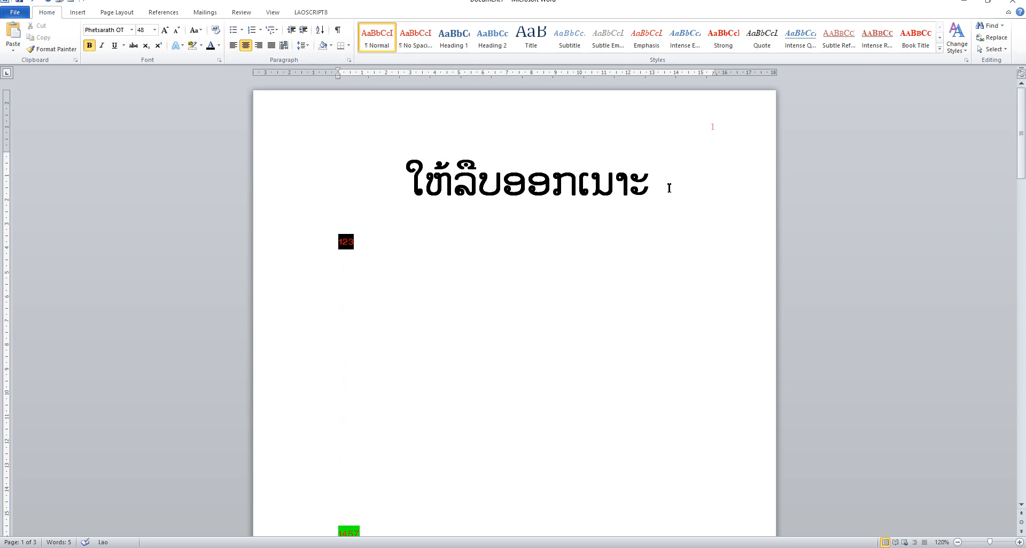
key(BackSpace)
key(BackSpace)
key(BackSpace)
key(BackSpace)
key(BackSpace)
key(BackSpace)
key(BackSpace)
key(BackSpace)
key(BackSpace)
key(BackSpace)
key(BackSpace)
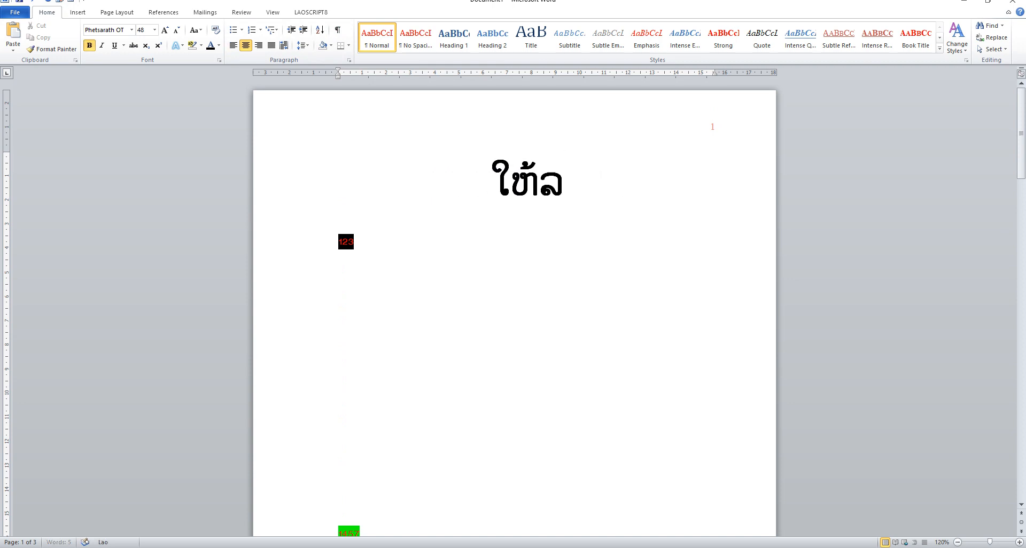
key(BackSpace)
key(BackSpace)
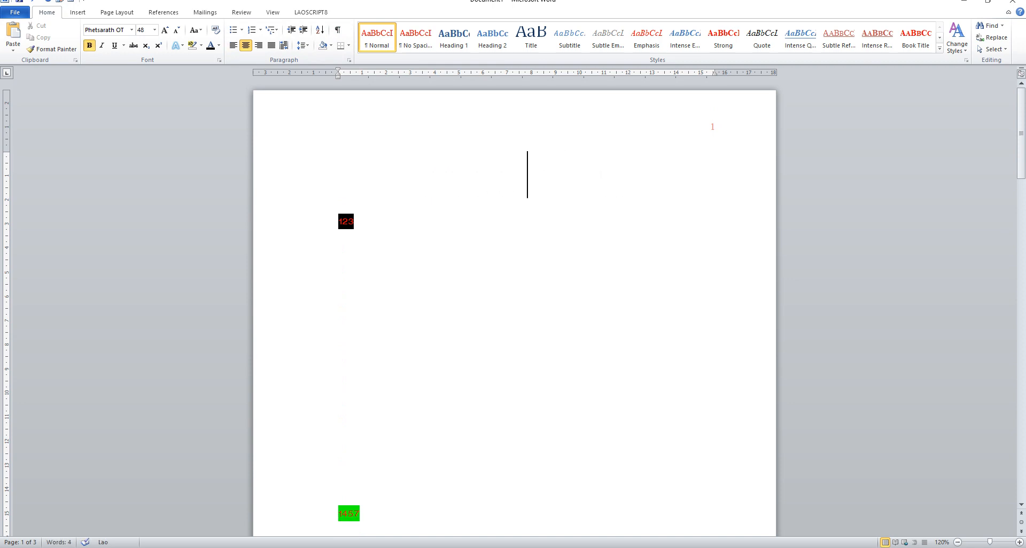
text(ເປັນ)
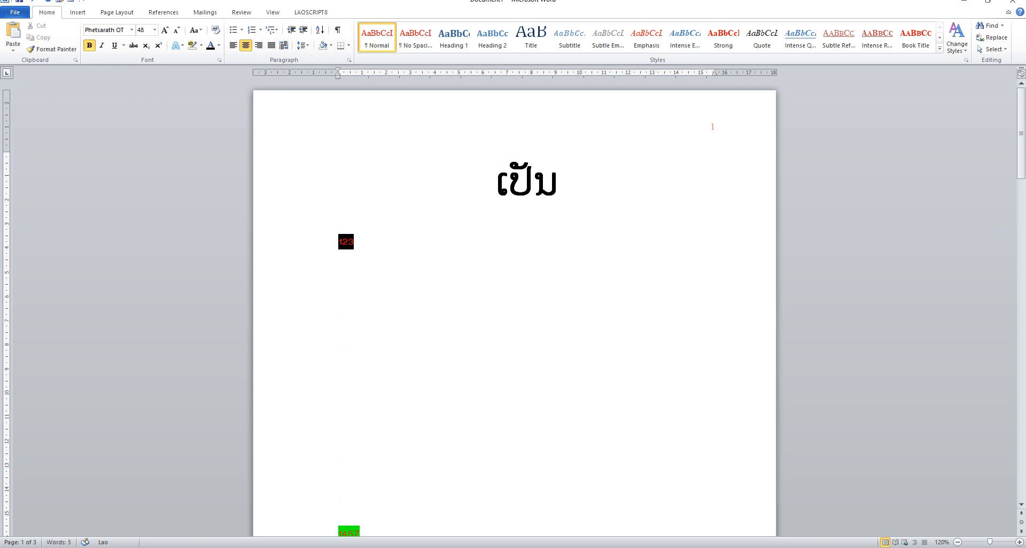
text(ການ)
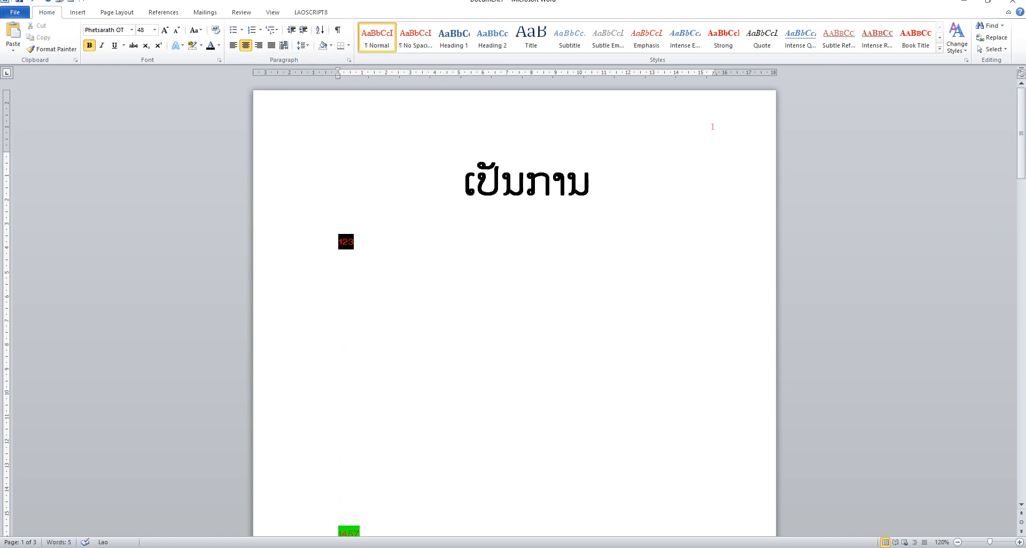
text(ເສັດ)
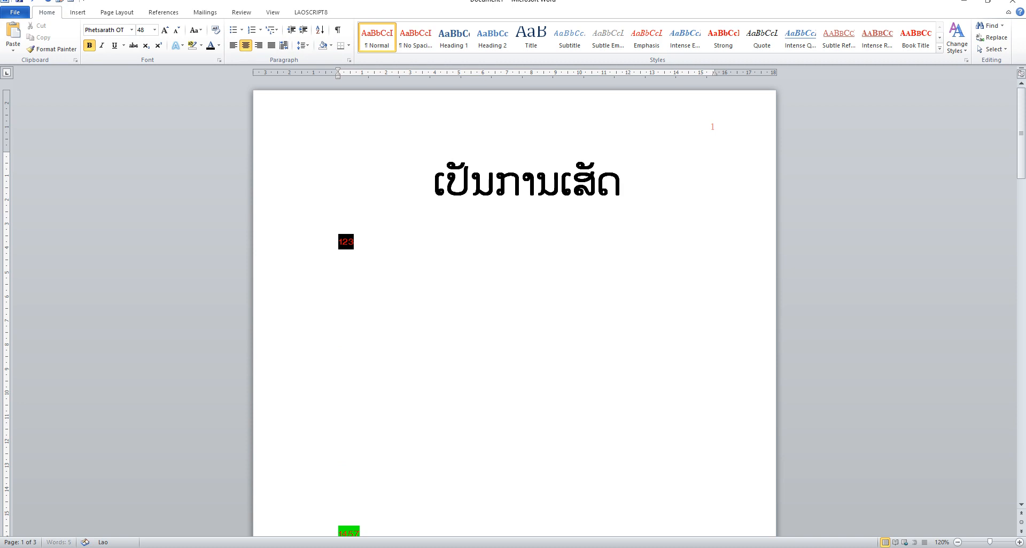
text(ສິນເນ)
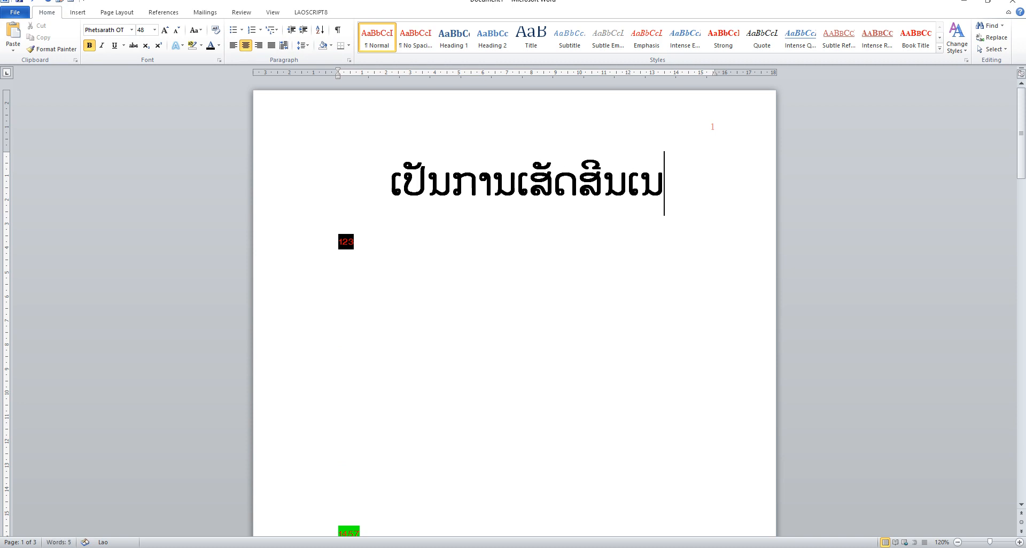
text(າະ)
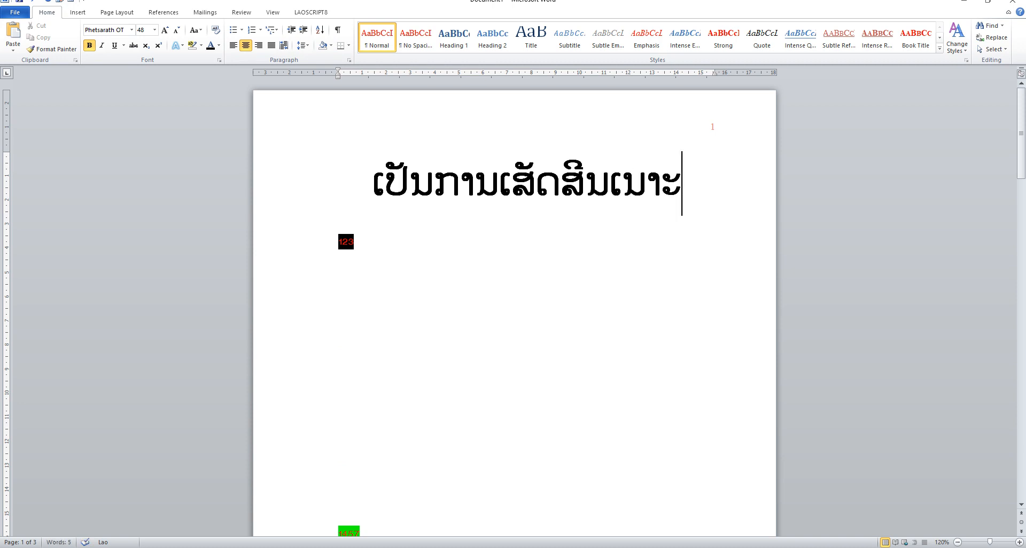
text( ຂອ)
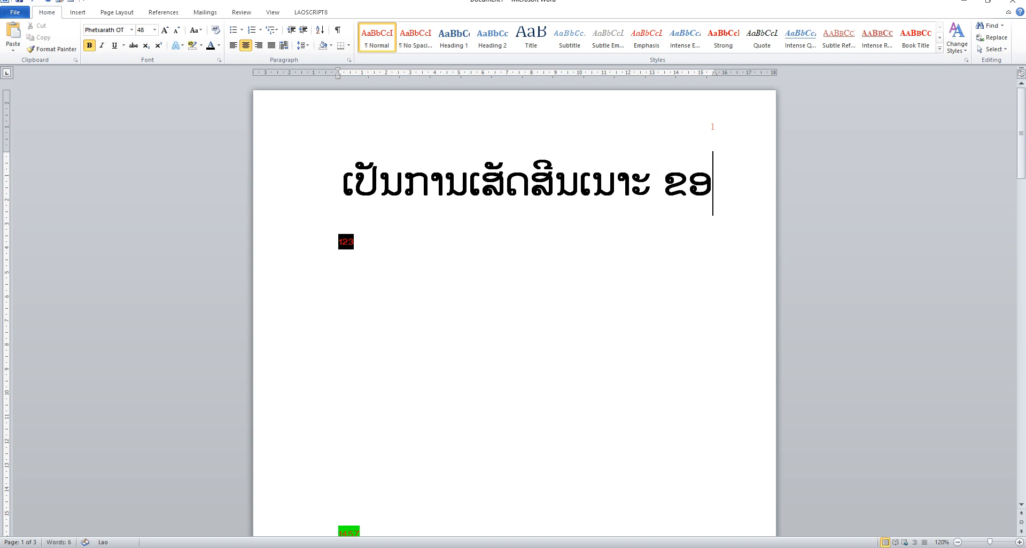
text(ບໃຈ)
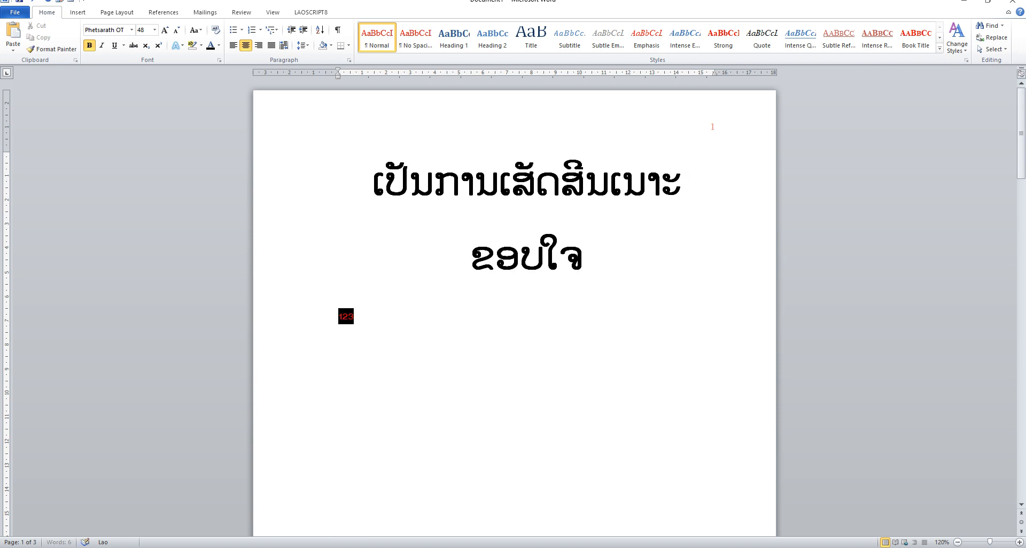
- Erase the Lao heading on the first page back to "ເປ"
key(BackSpace)
key(BackSpace)
key(BackSpace)
key(BackSpace)
key(BackSpace)
key(BackSpace)
key(BackSpace)
key(BackSpace)
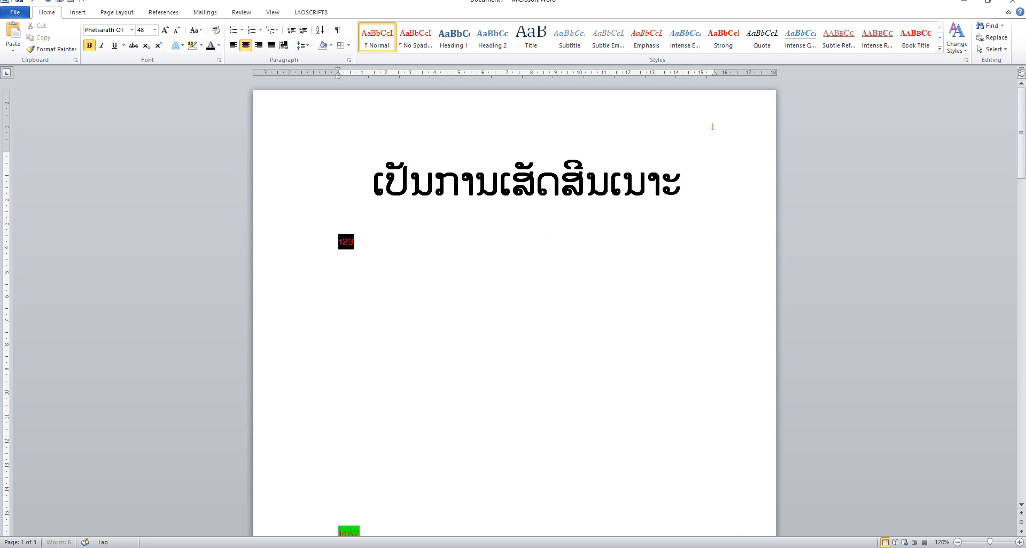
key(BackSpace)
key(BackSpace)
key(BackSpace)
key(BackSpace)
key(BackSpace)
key(BackSpace)
key(BackSpace)
key(BackSpace)
key(BackSpace)
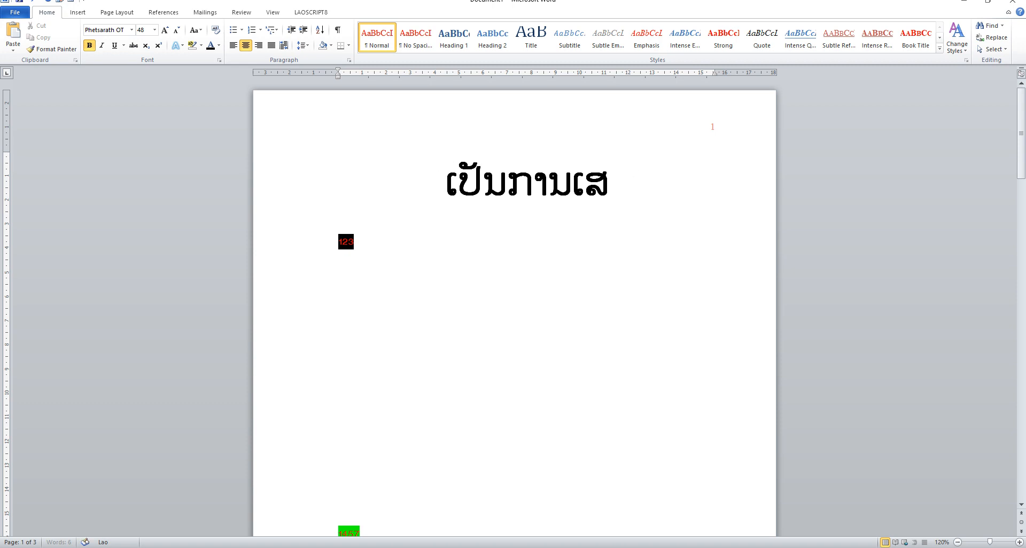
key(BackSpace)
key(BackSpace)
key(BackSpace)
key(BackSpace)
key(BackSpace)
key(BackSpace)
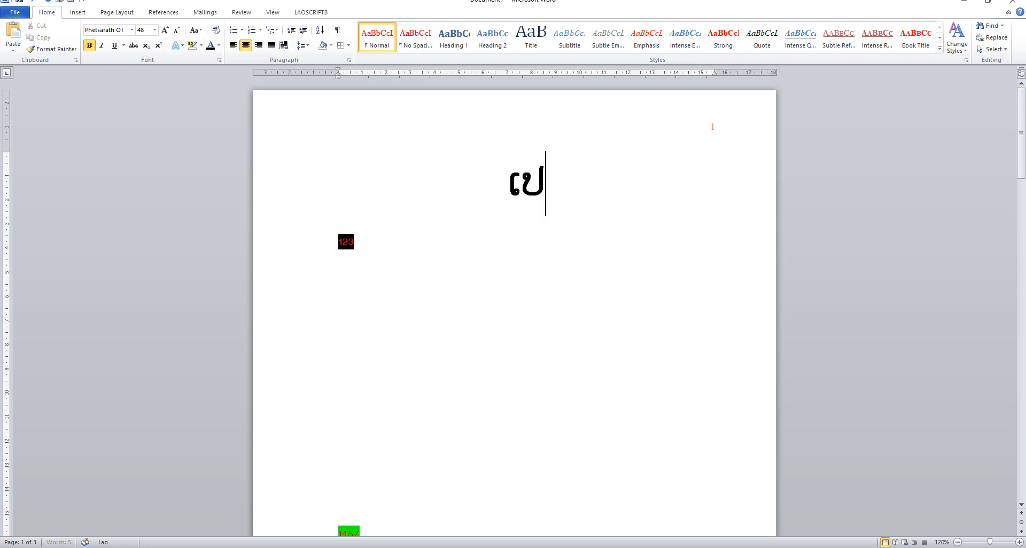